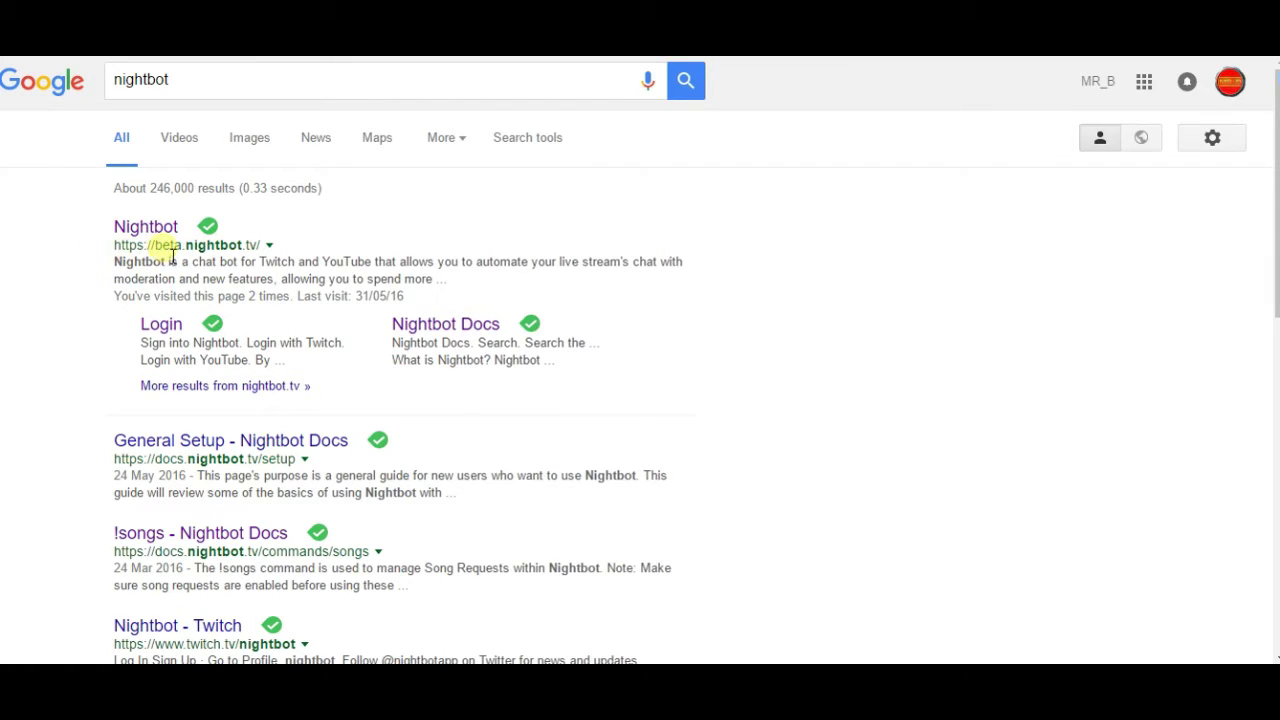
- Open the official Nightbot homepage from the Google results for 'nightbot'
click(155, 228)
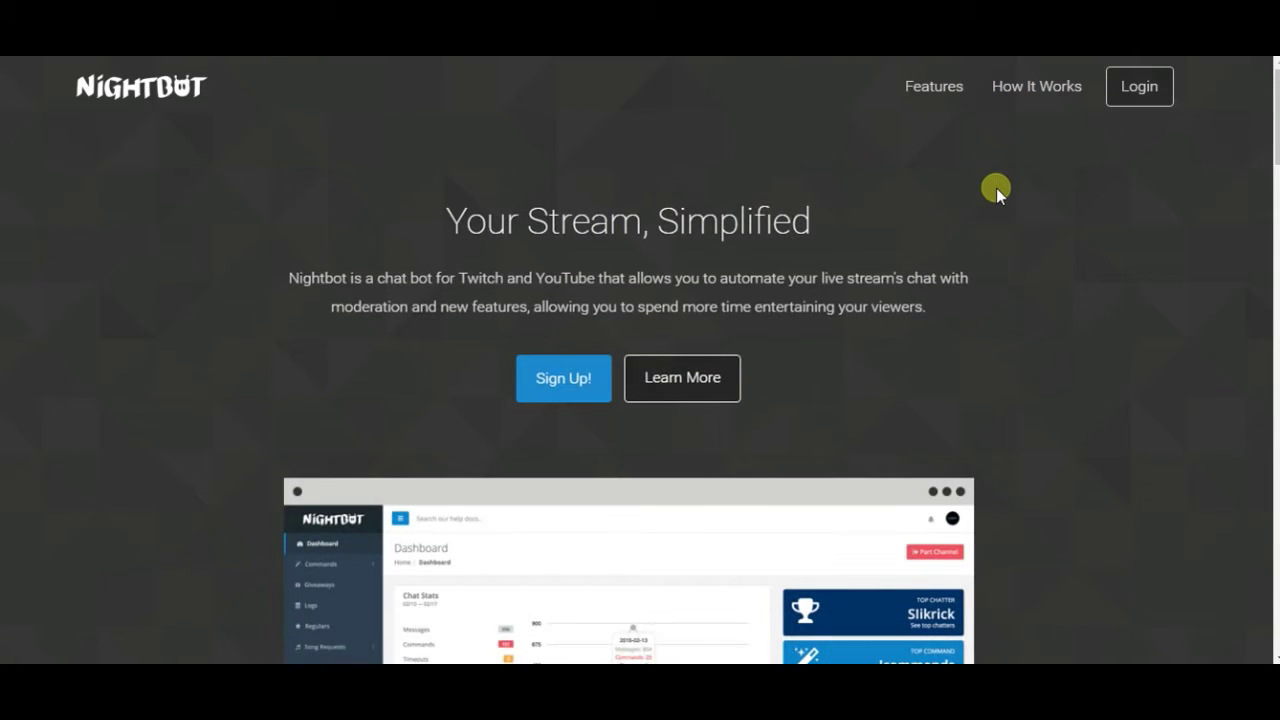
- Sign in to Nightbot with Twitch and expand the Commands categories in the sidebar
click(1138, 101)
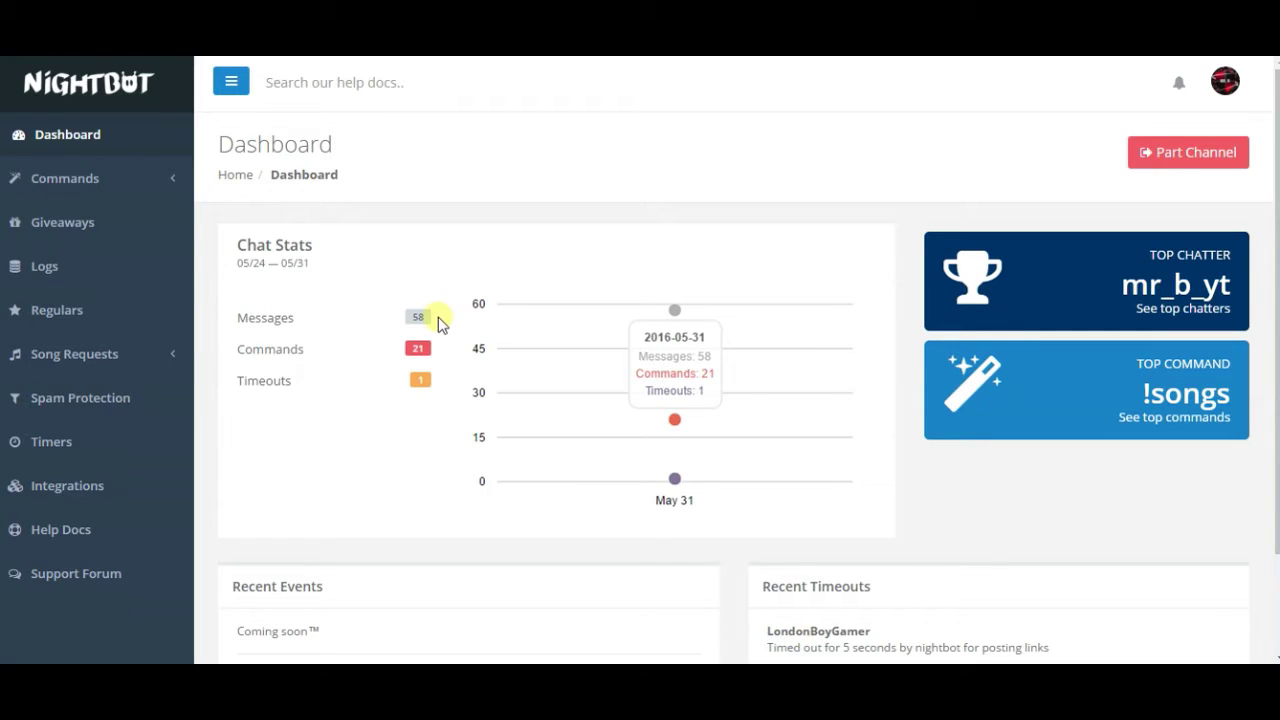
click(98, 186)
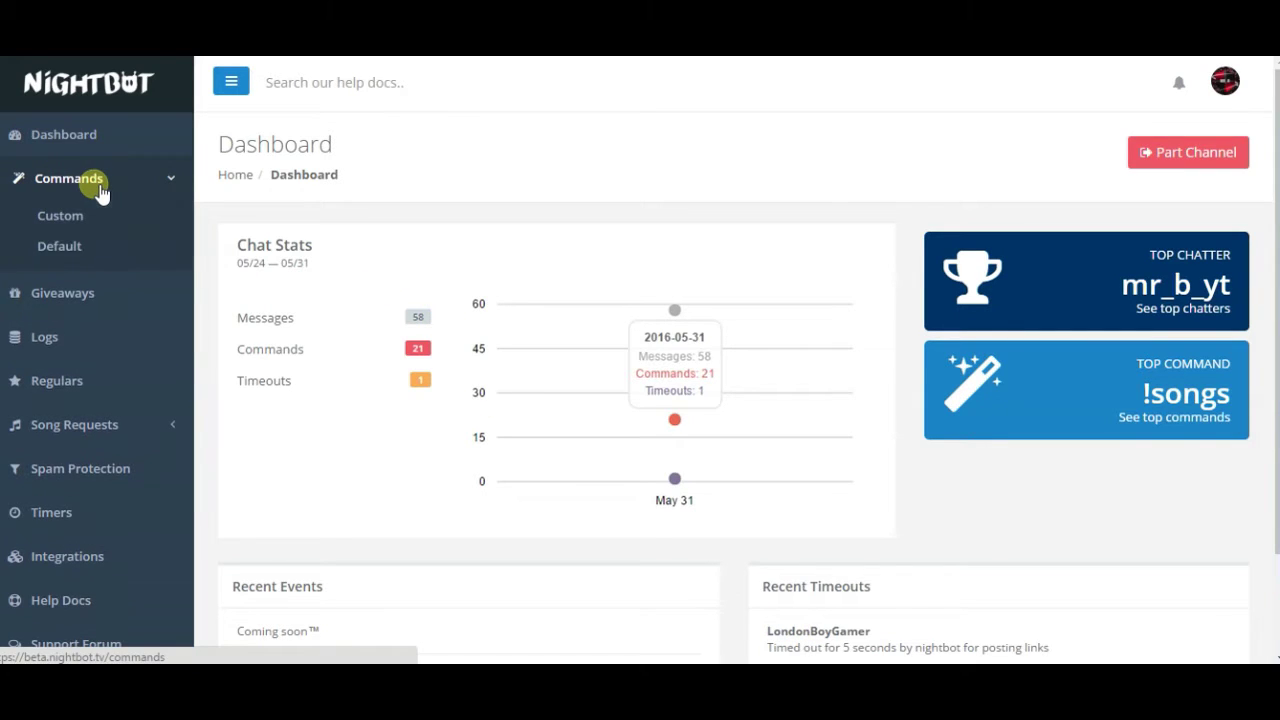
- Browse the enabled default commands such as !commands, !game and !poll
click(80, 256)
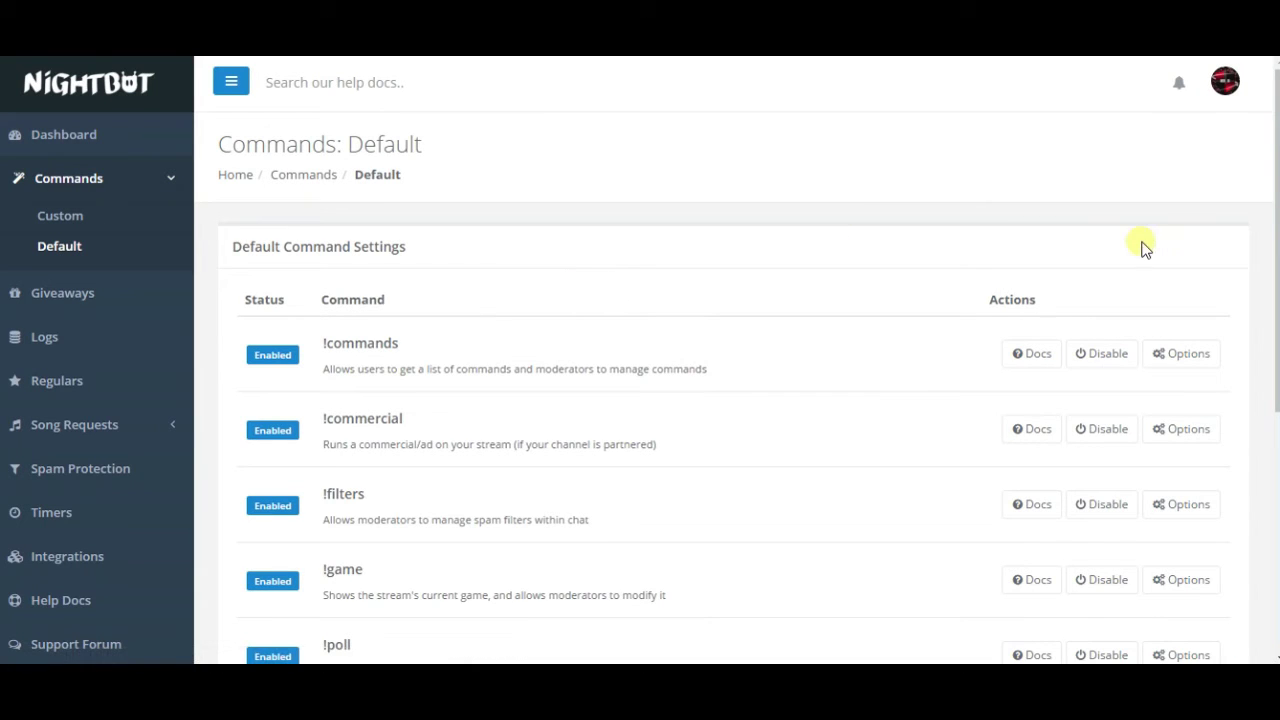
scroll(640, 400, down, 2)
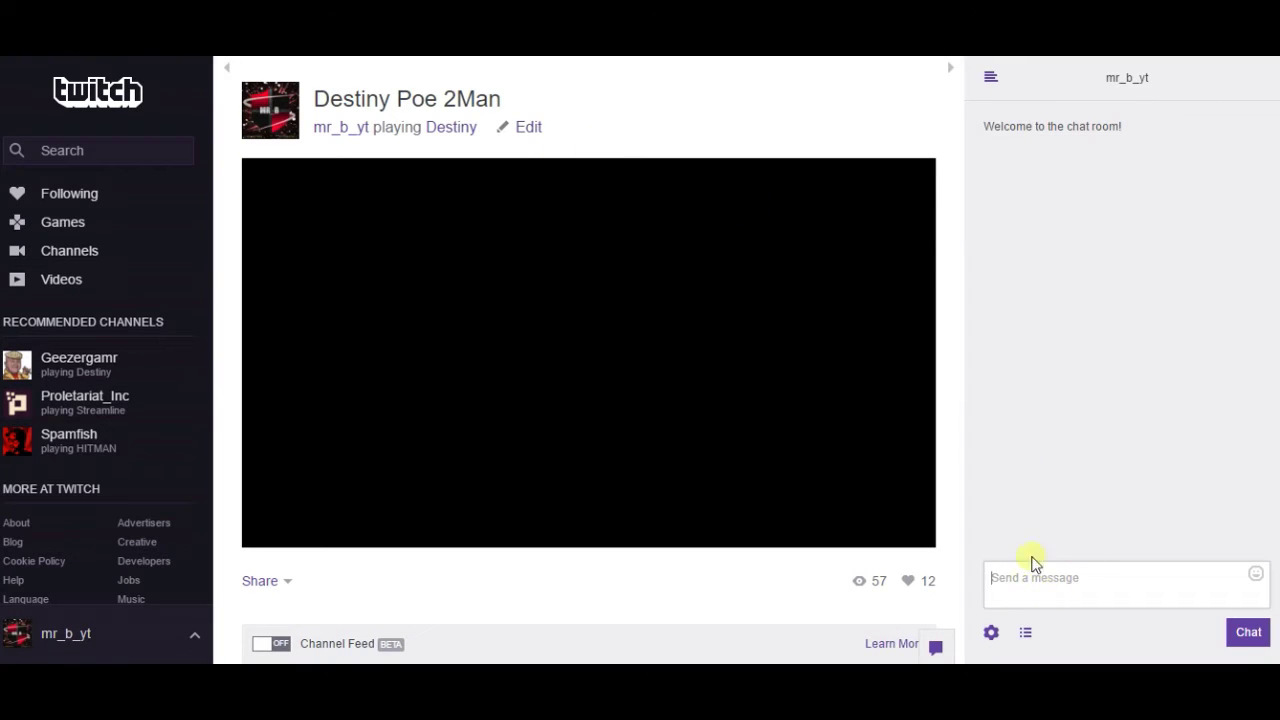
- Send !game in Twitch chat to test Nightbot's default command
click(1070, 598)
text(!game)
key(Return)
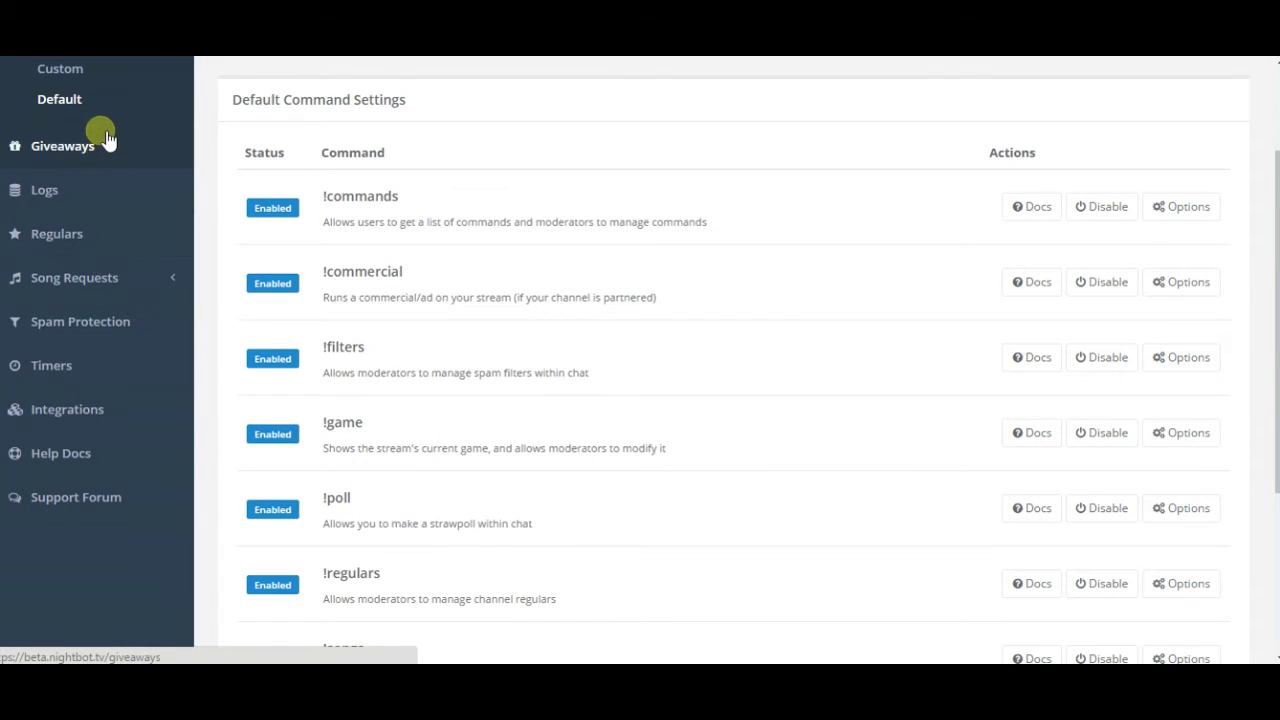
- View the Custom commands page showing the single !youtube command
click(82, 70)
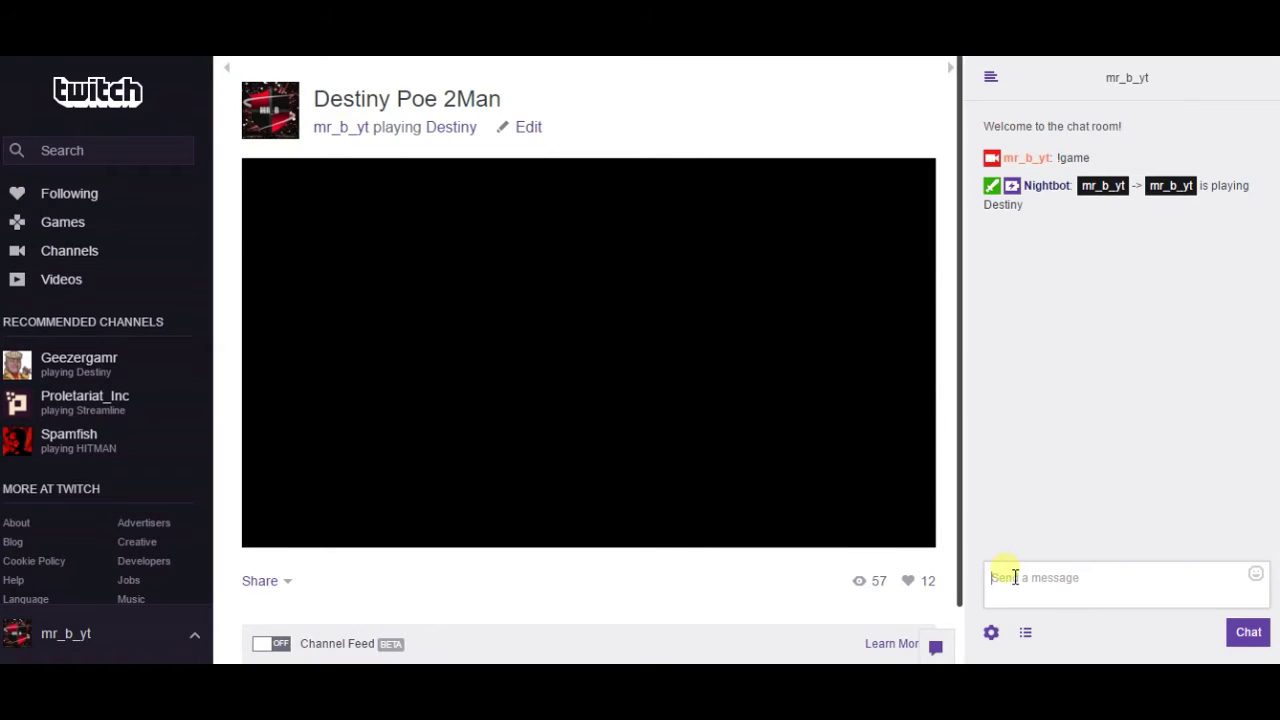
- Send !youtube in Twitch chat to trigger Nightbot's subscribe link
text(!youtube)
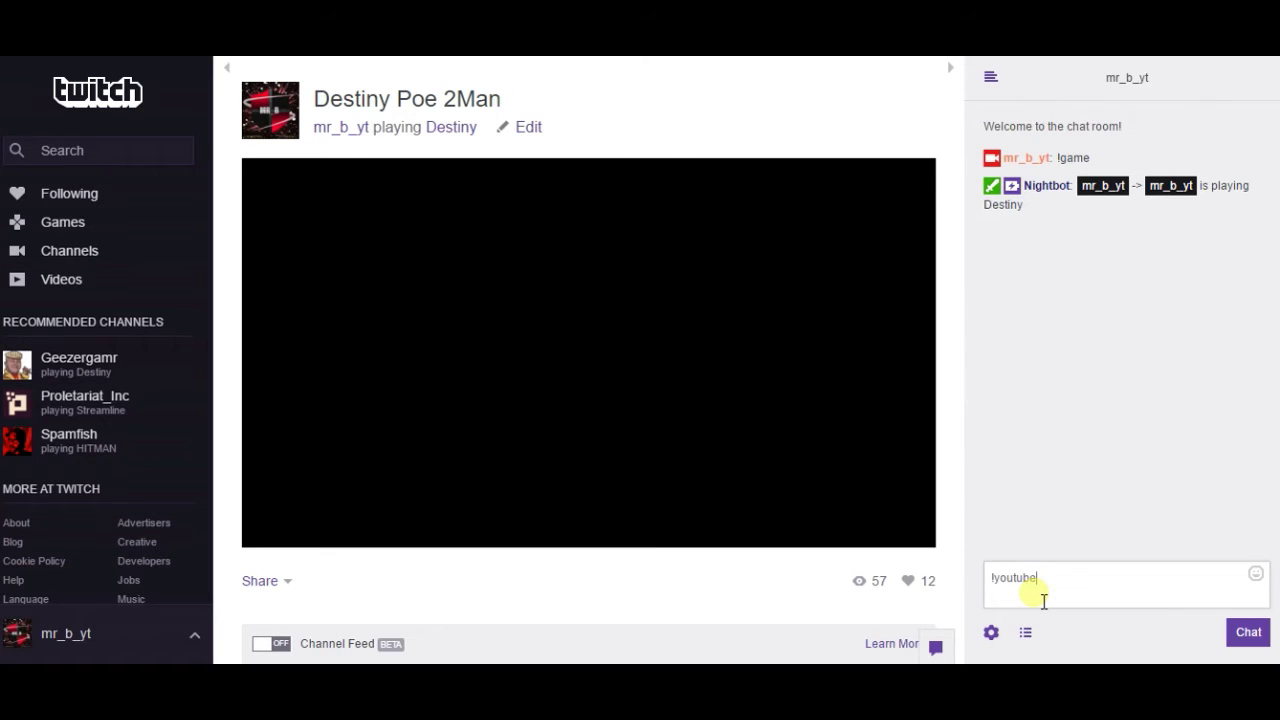
key(Return)
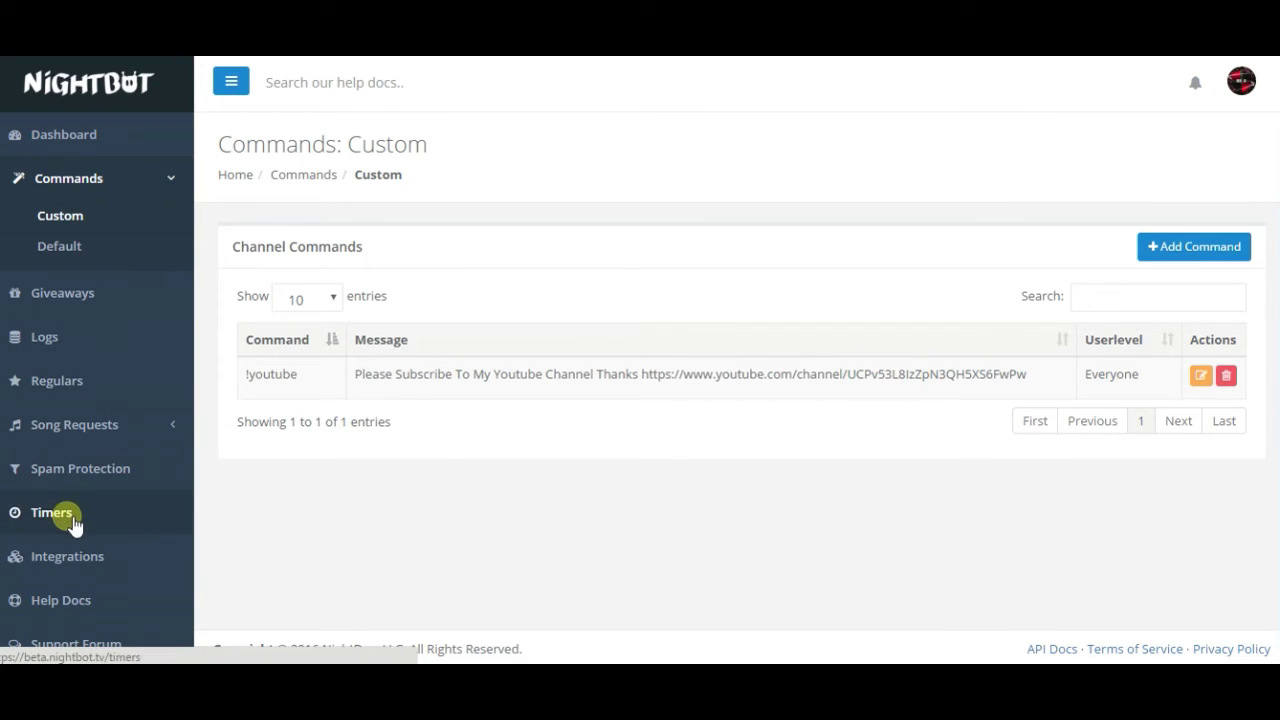
- Go to Timers (Youtube, Twitter, disabled SongRequest) and start a new timer form
click(72, 518)
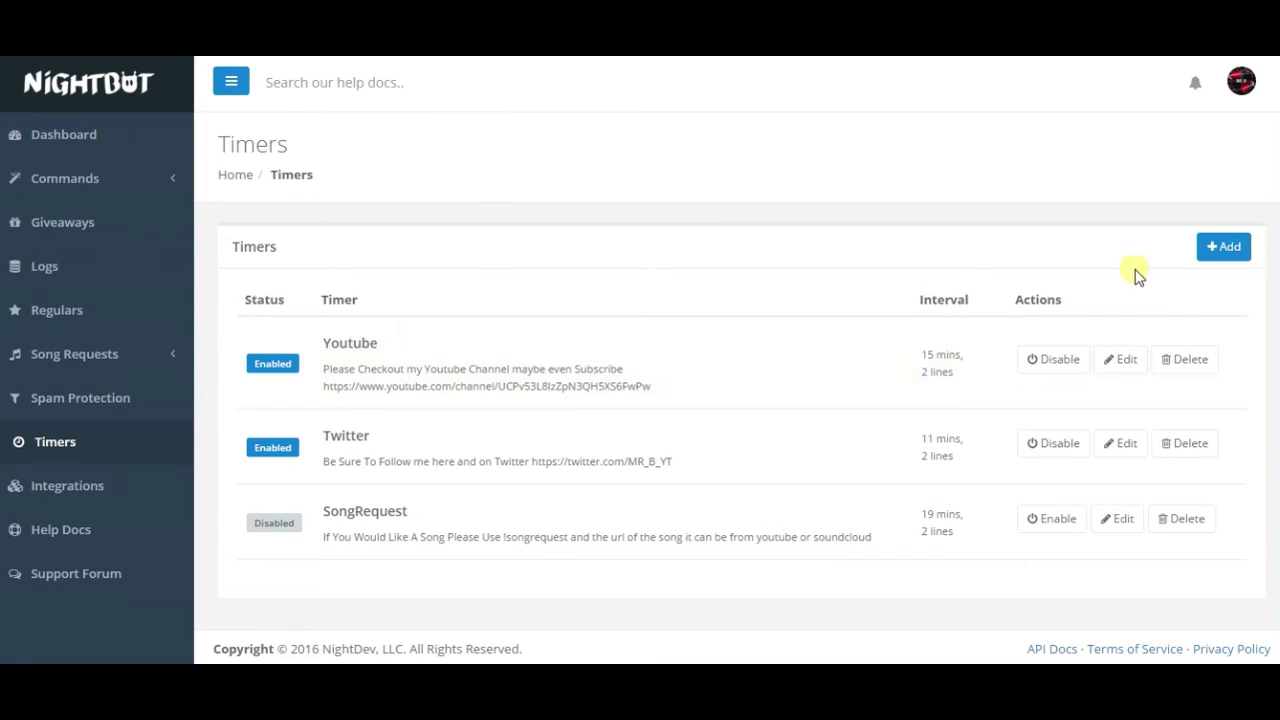
click(1222, 248)
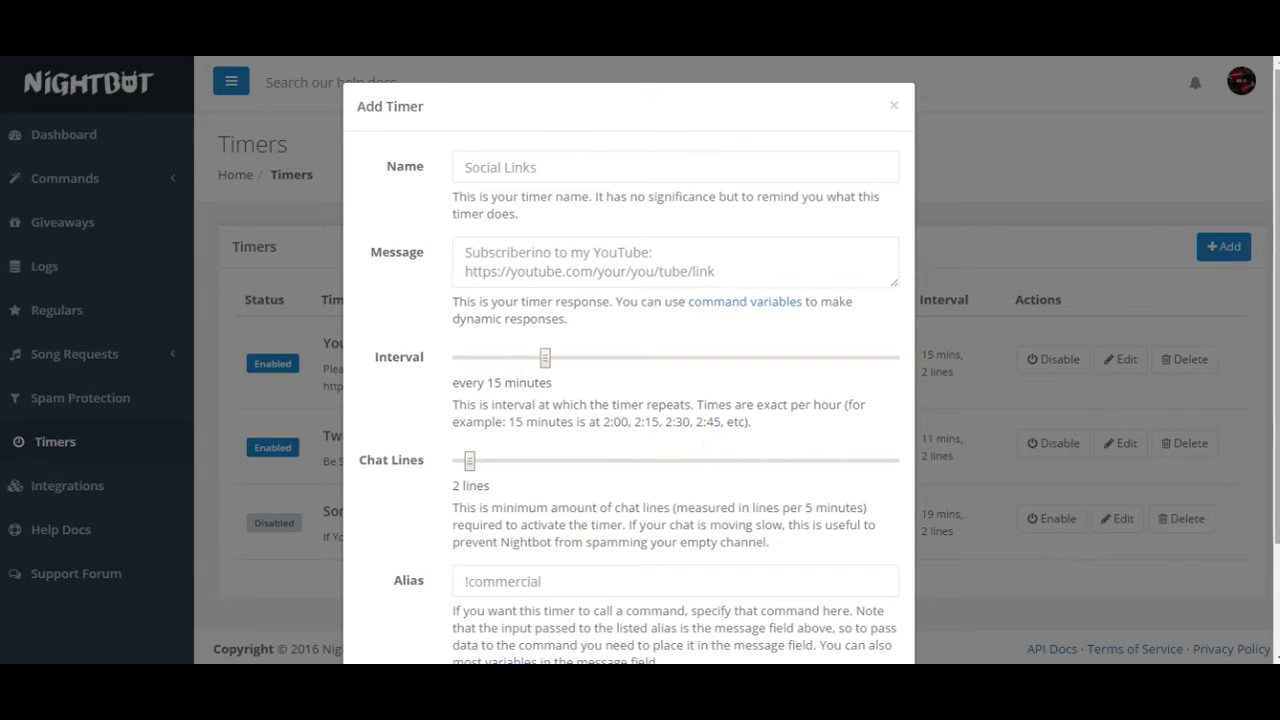
- Discard the unsaved new-timer form and enable the SongRequest timer
scroll(1240, 380, down, 1)
scroll(1240, 380, down, 2)
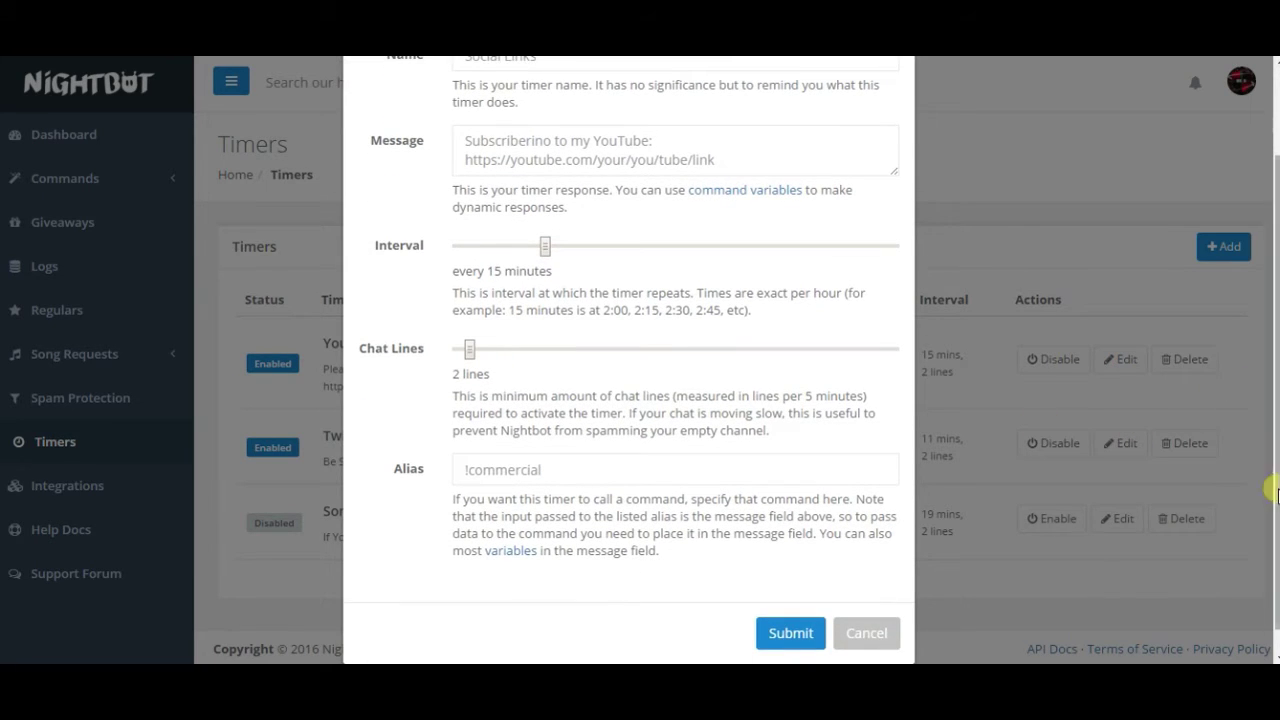
click(880, 636)
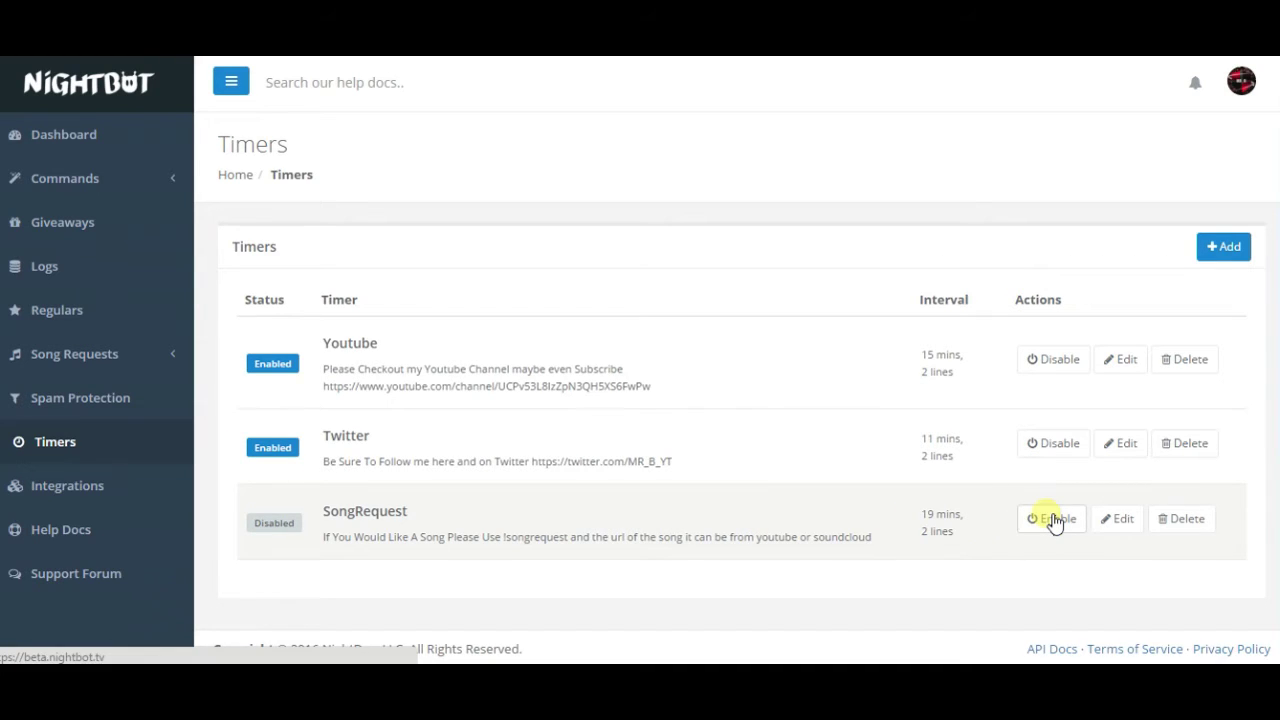
click(1052, 522)
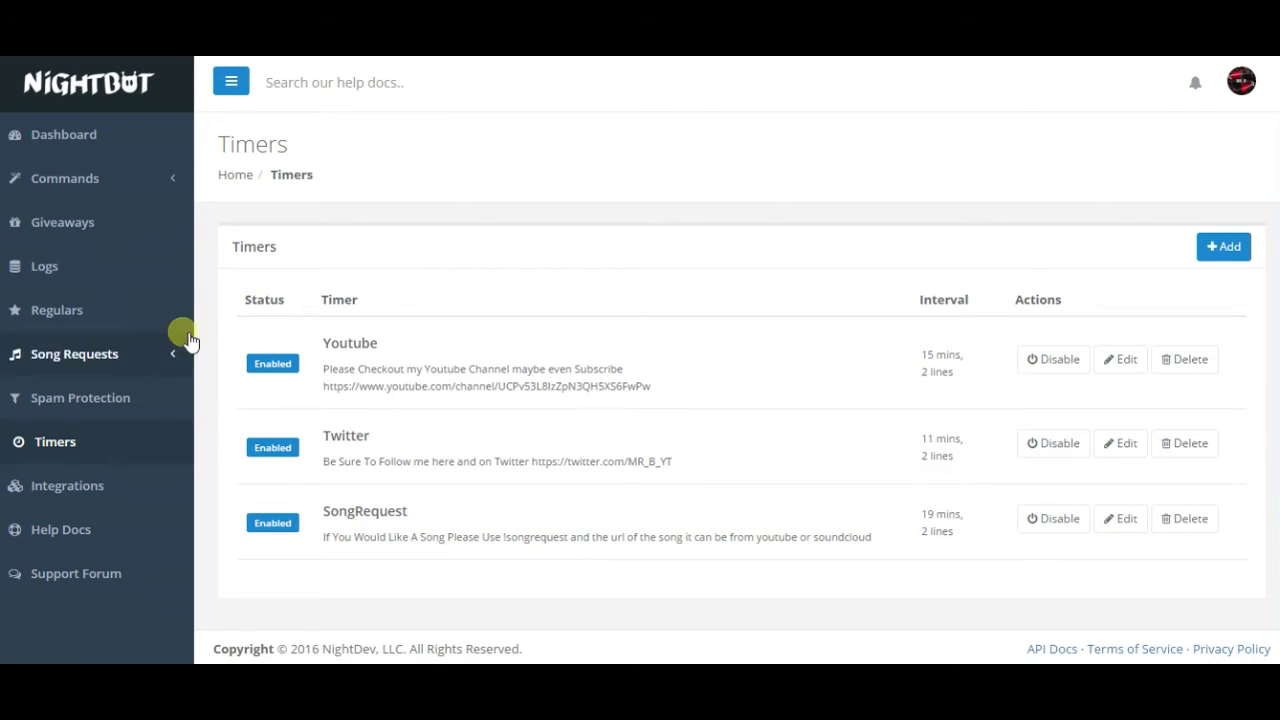
- Open the AutoDJ player playing Coldplay - Magic and inspect its queue led by Barbie Girl
click(80, 356)
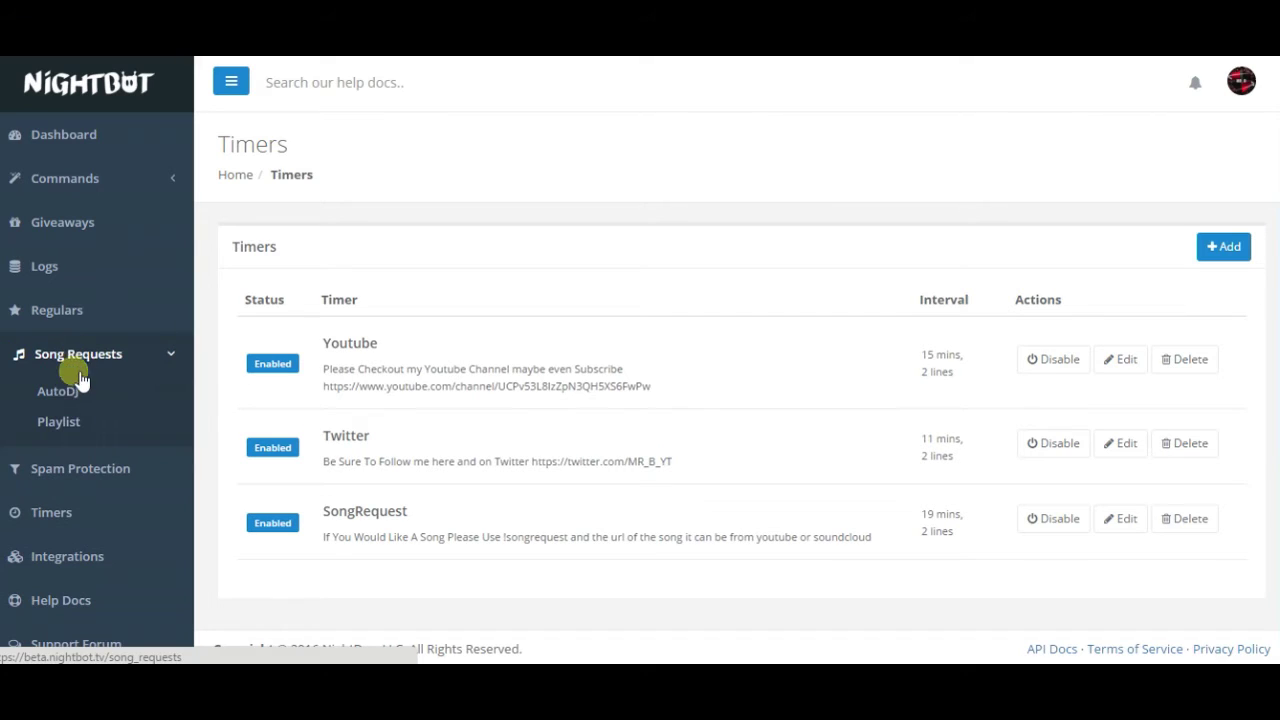
click(70, 391)
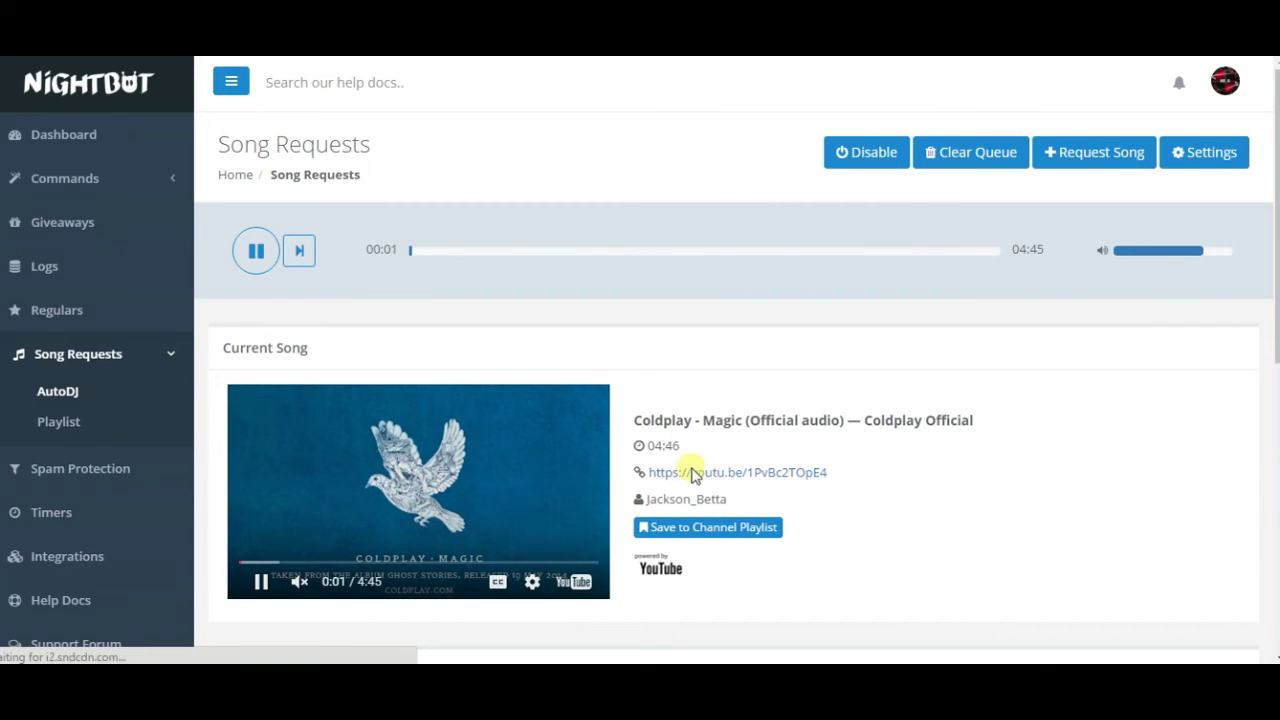
scroll(737, 400, down, 2)
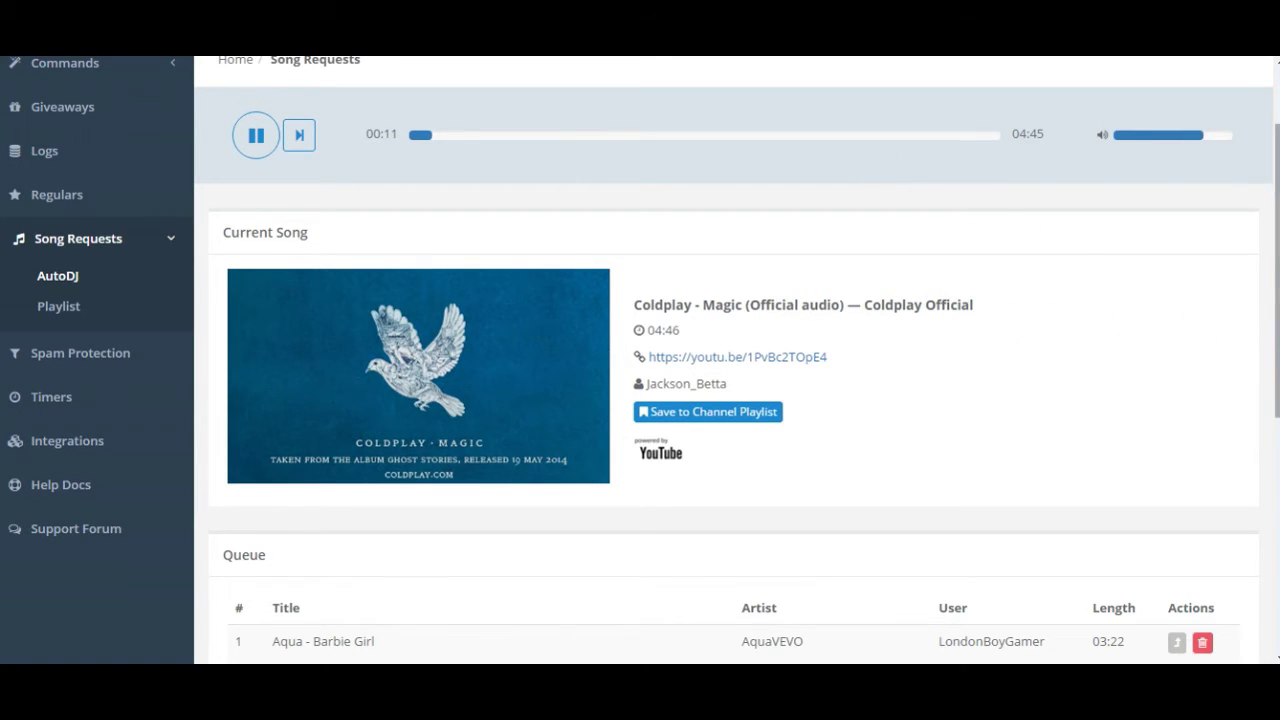
scroll(640, 360, down, 1)
scroll(640, 360, down, 1)
scroll(640, 360, down, 1)
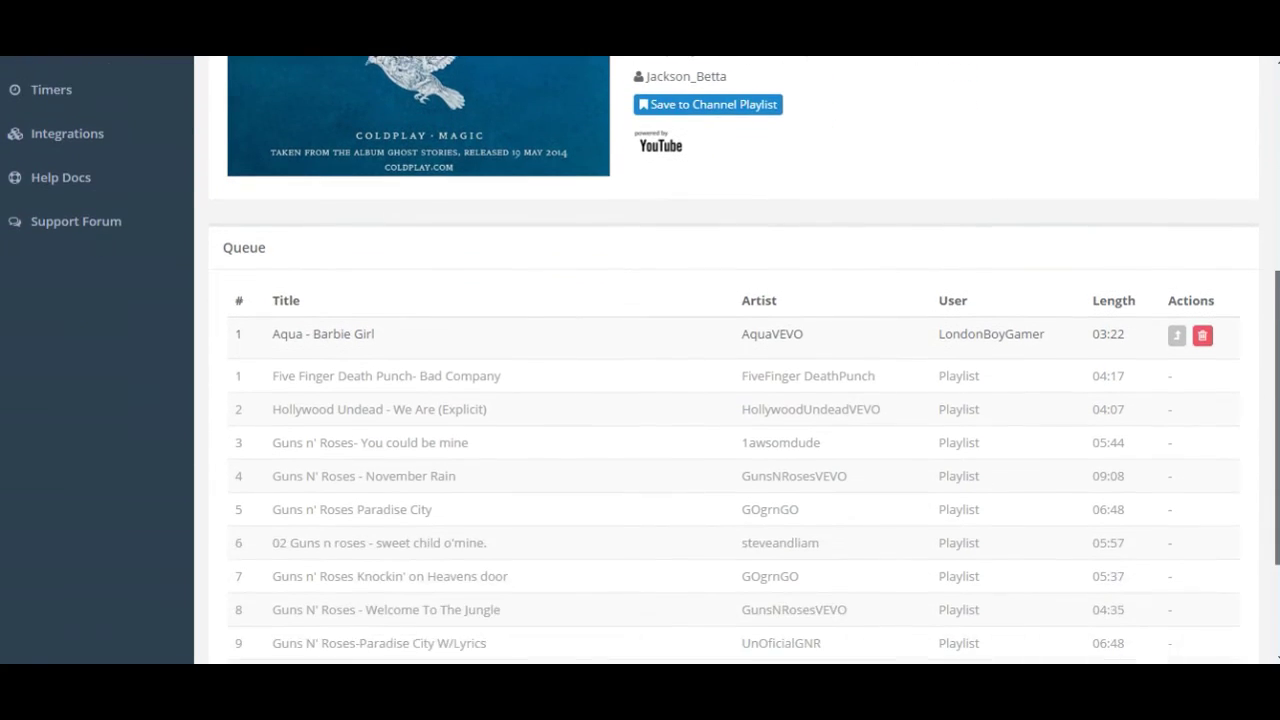
scroll(640, 360, up, 2)
scroll(640, 360, down, 1)
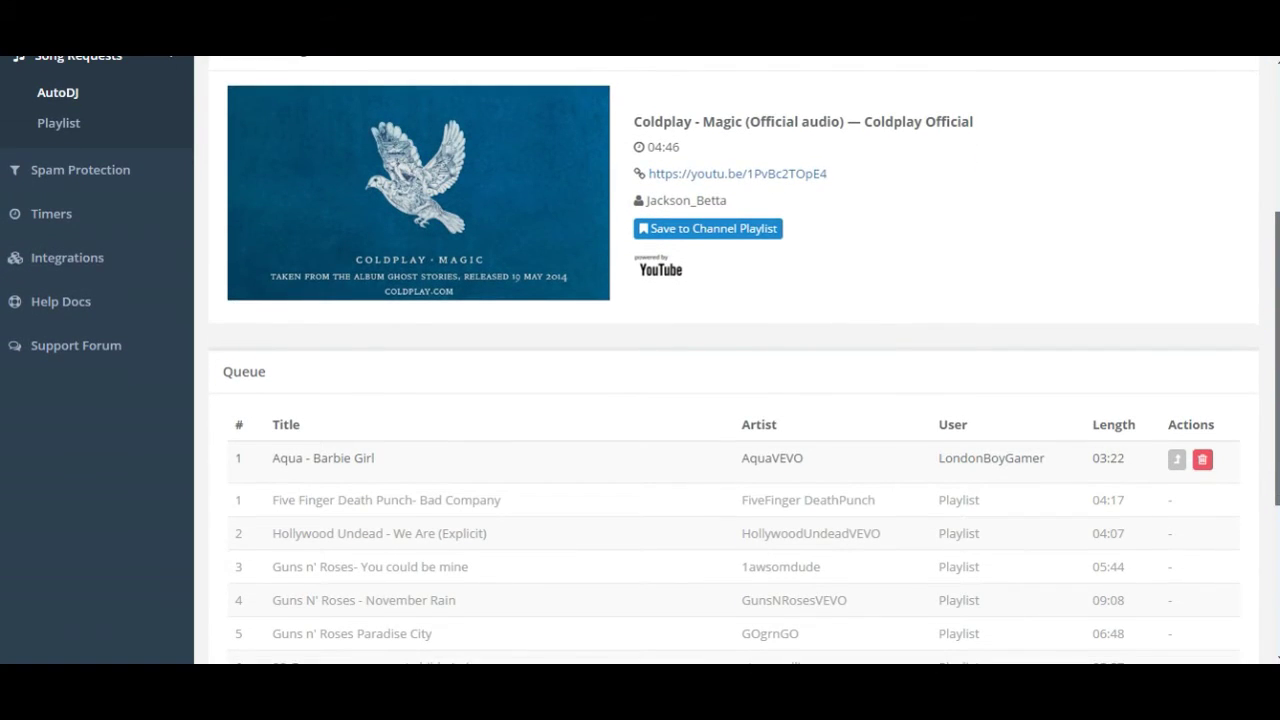
scroll(1272, 370, up, 1)
scroll(1272, 360, up, 1)
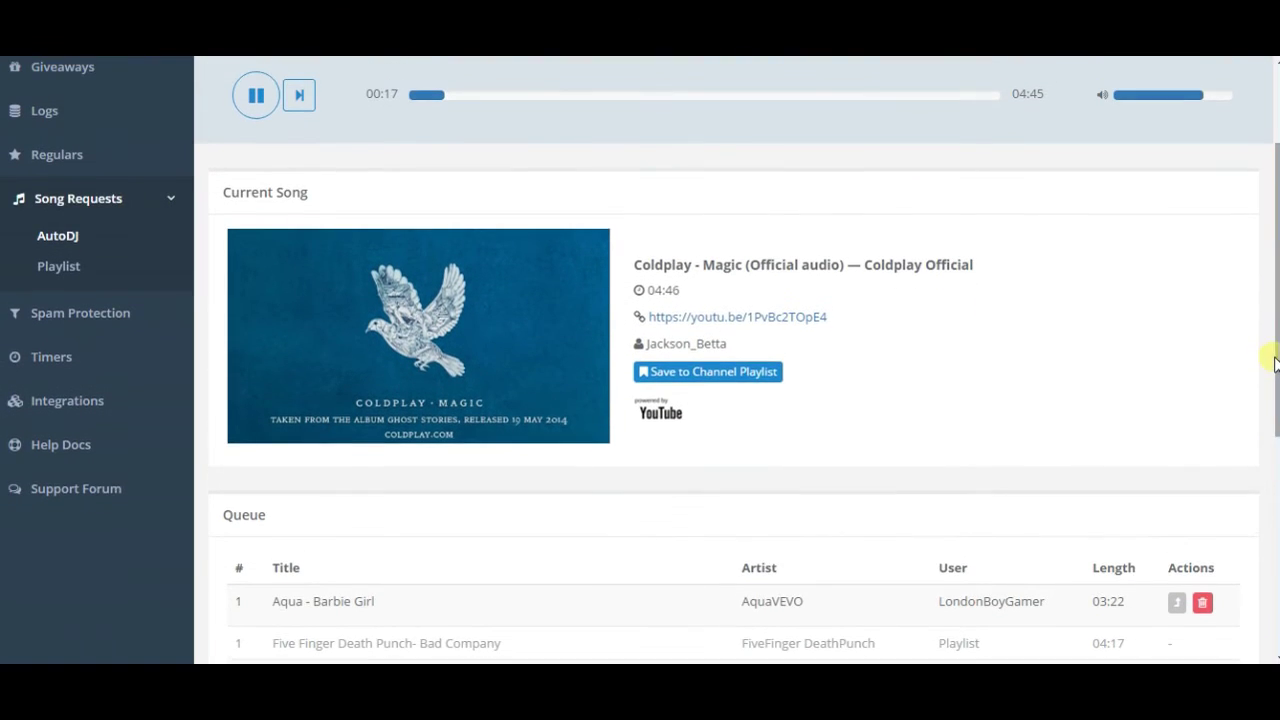
- Open the channel's song playlist and the first listed song's video
click(74, 276)
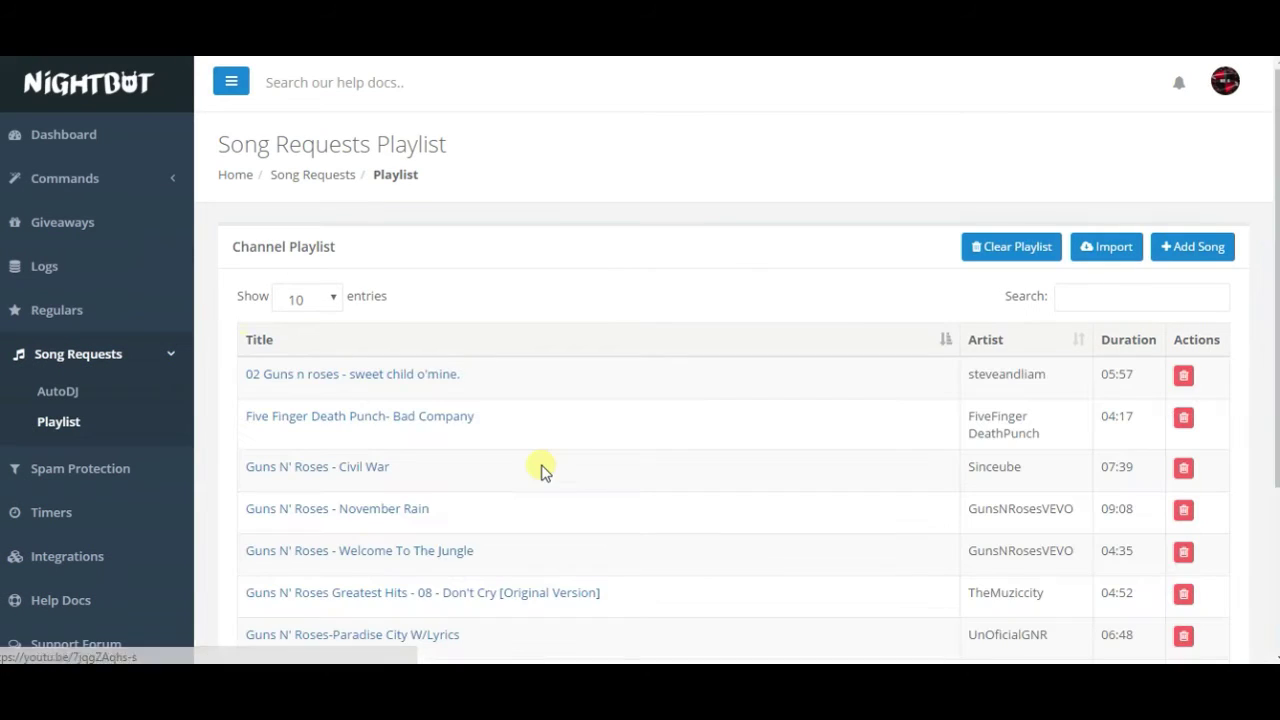
click(391, 375)
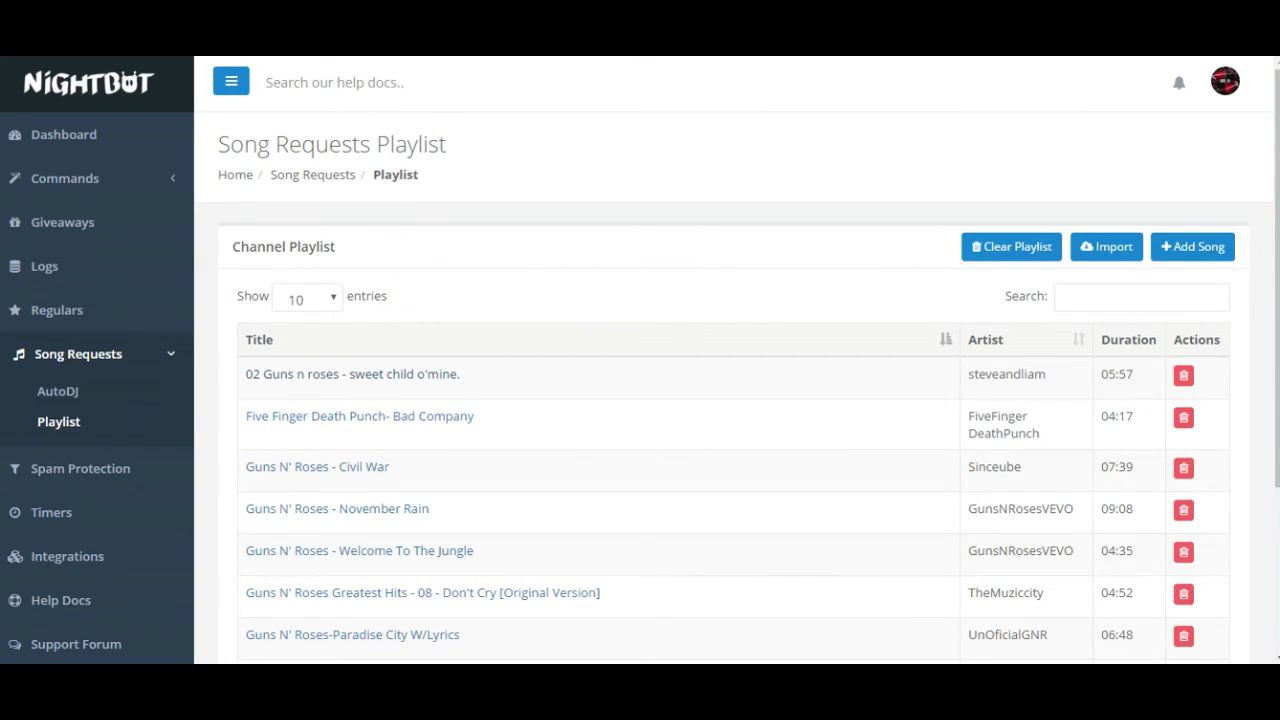
- Play the AutoDJ queue muted, skipping Magic and Barbie Girl to reach Paradise City
click(74, 389)
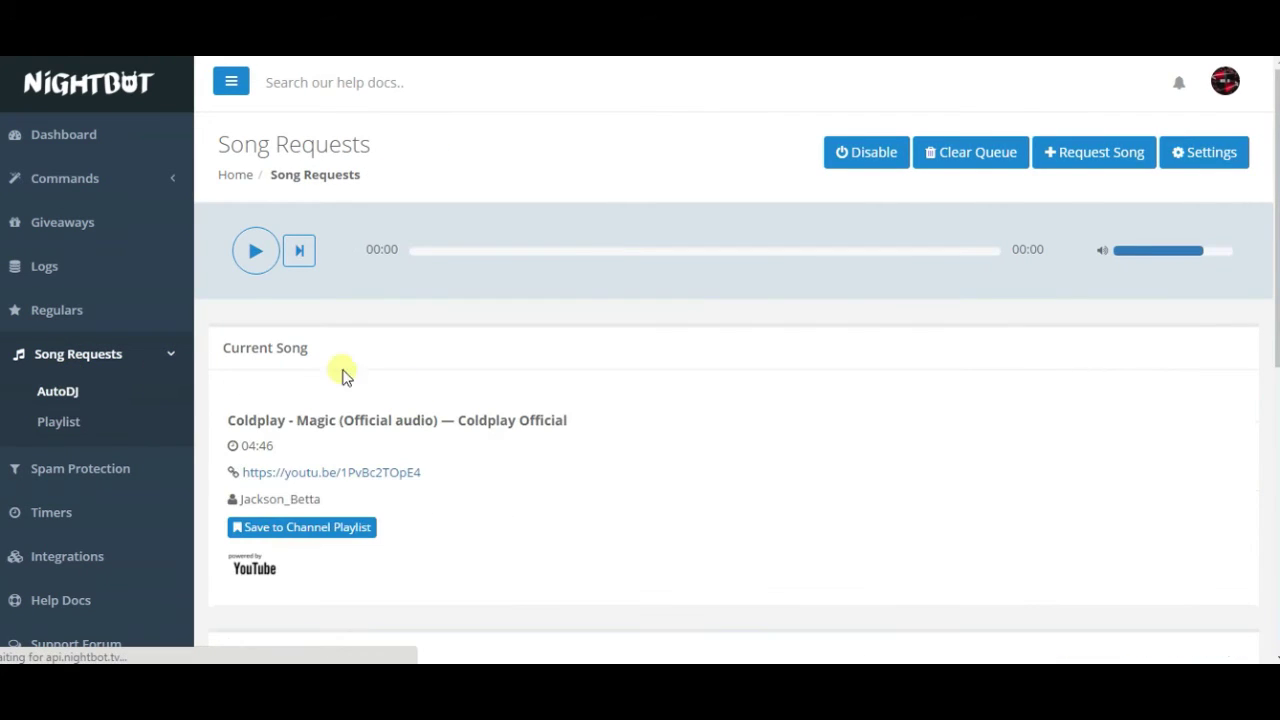
click(259, 259)
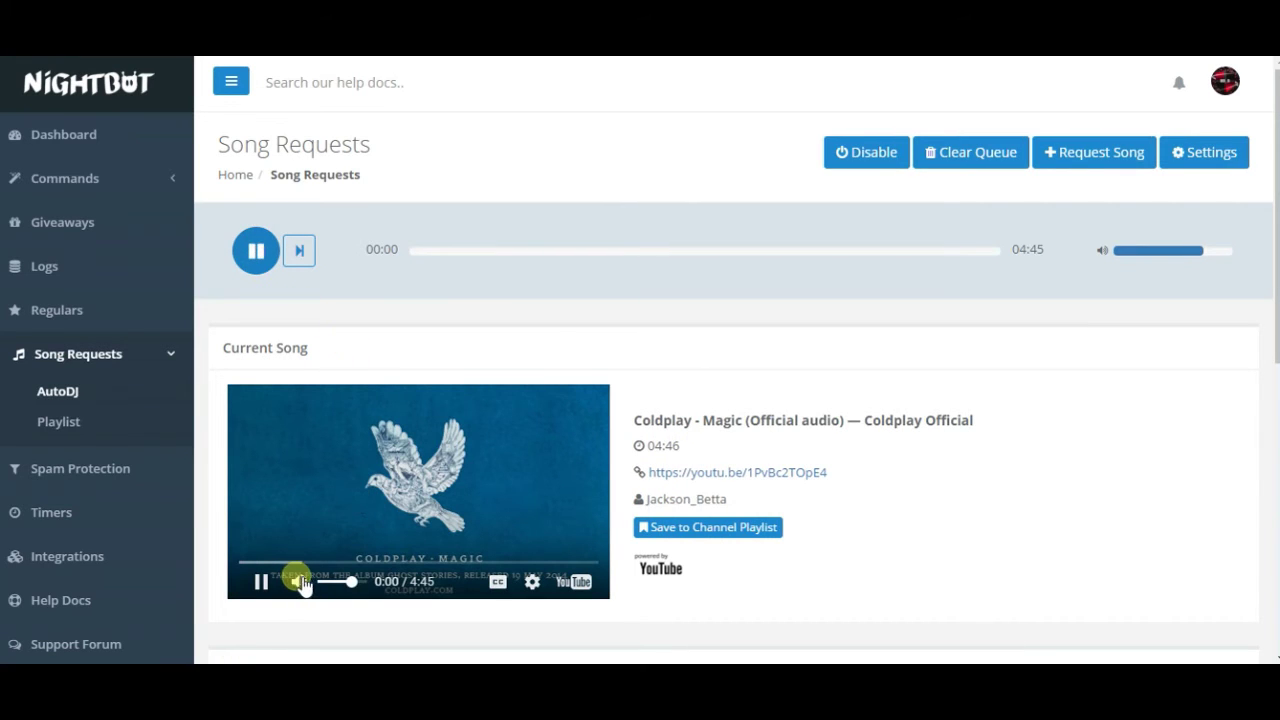
click(300, 582)
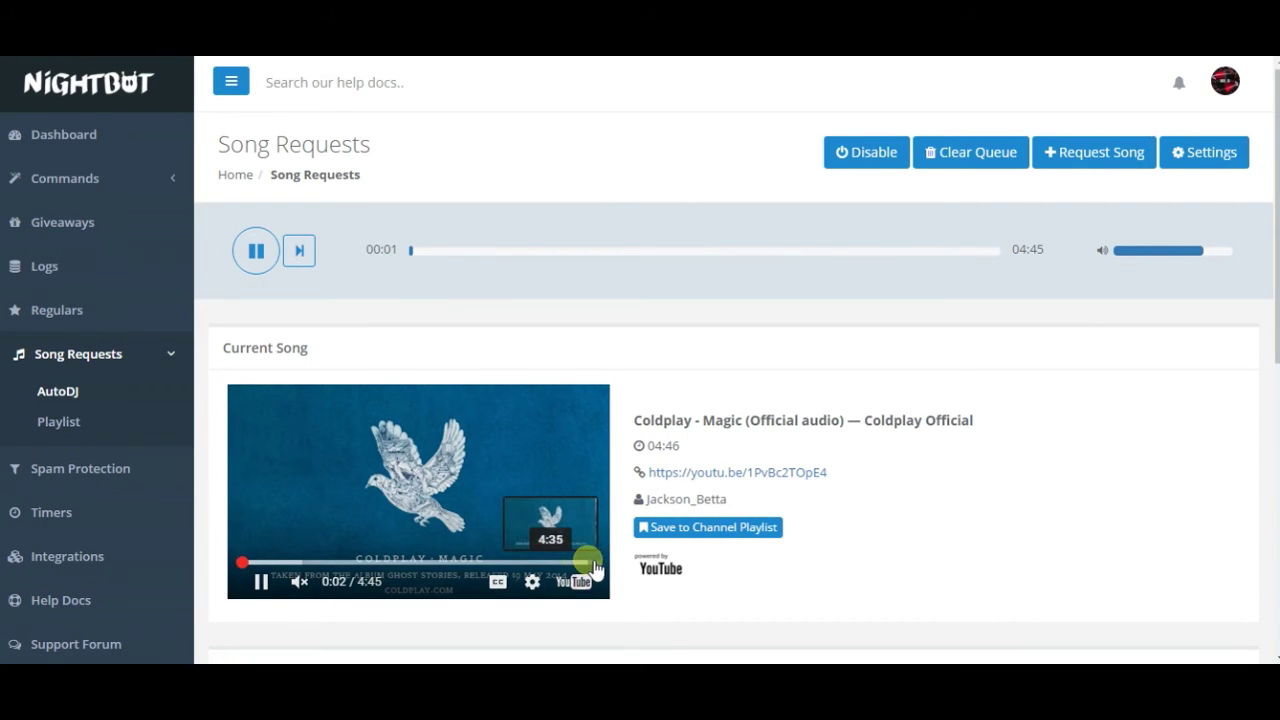
click(593, 563)
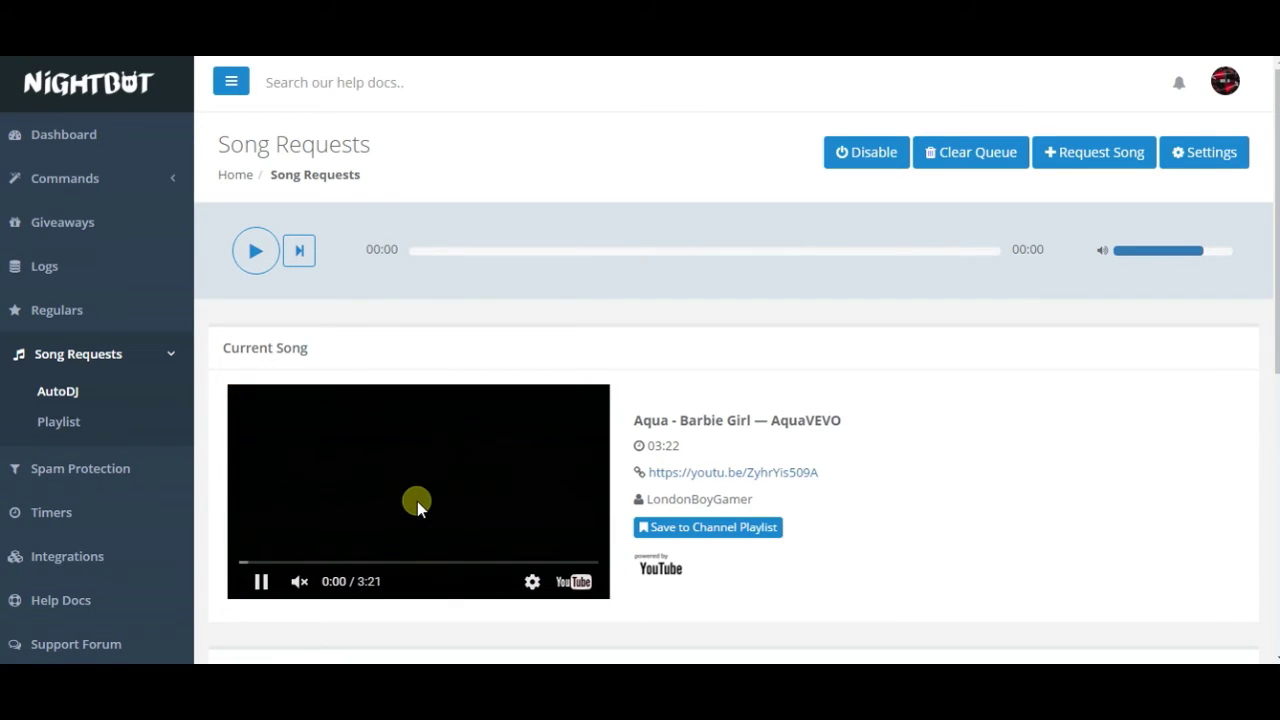
click(596, 563)
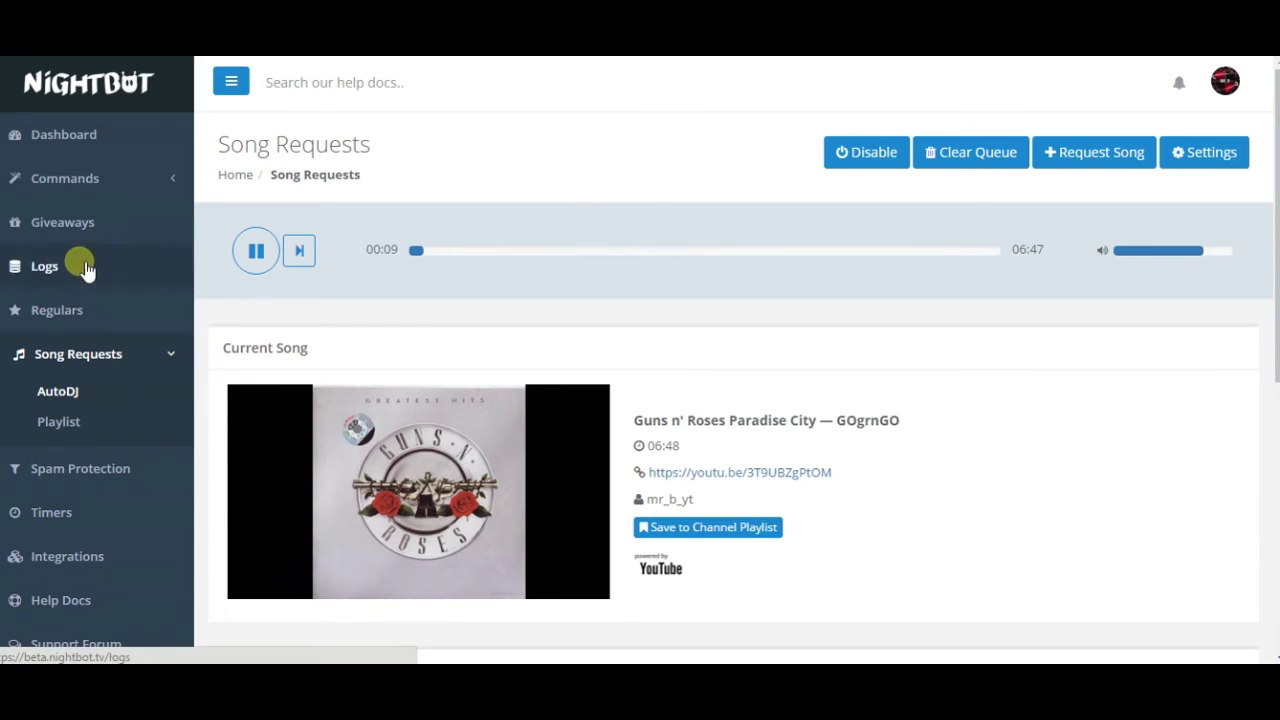
click(62, 134)
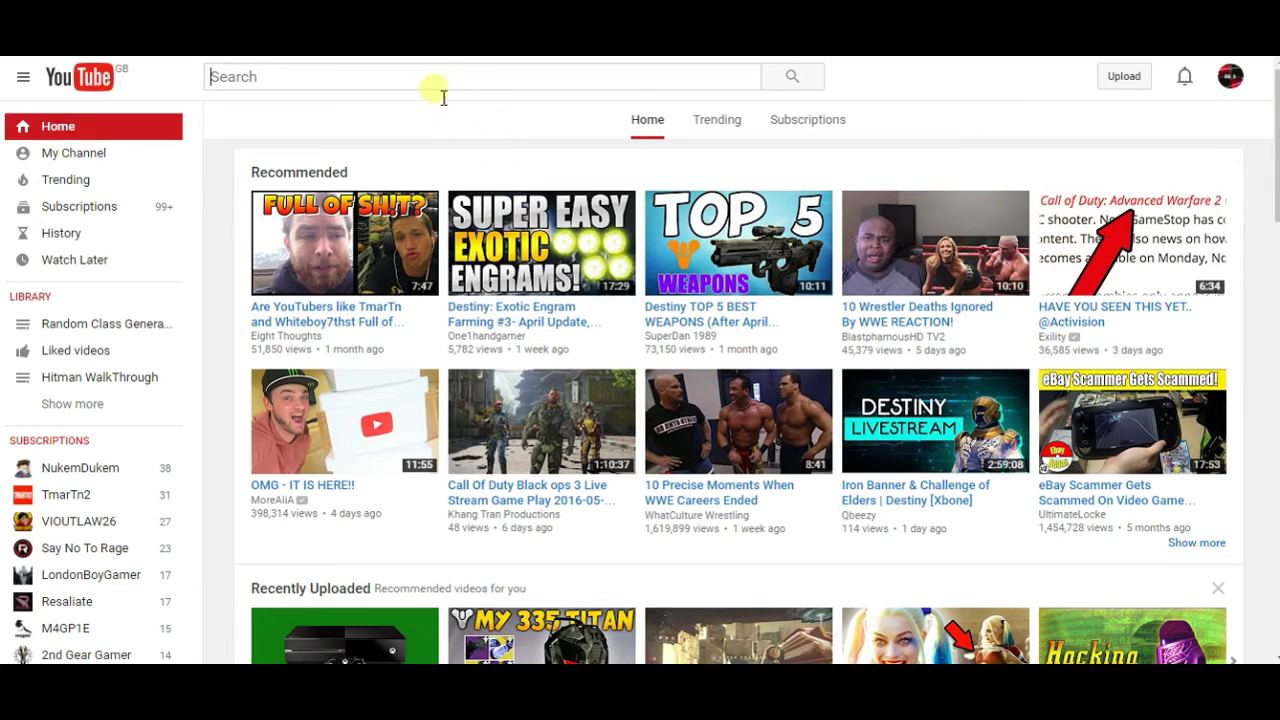
- Search YouTube for 'billie jean michael jackson' and open the video
click(443, 77)
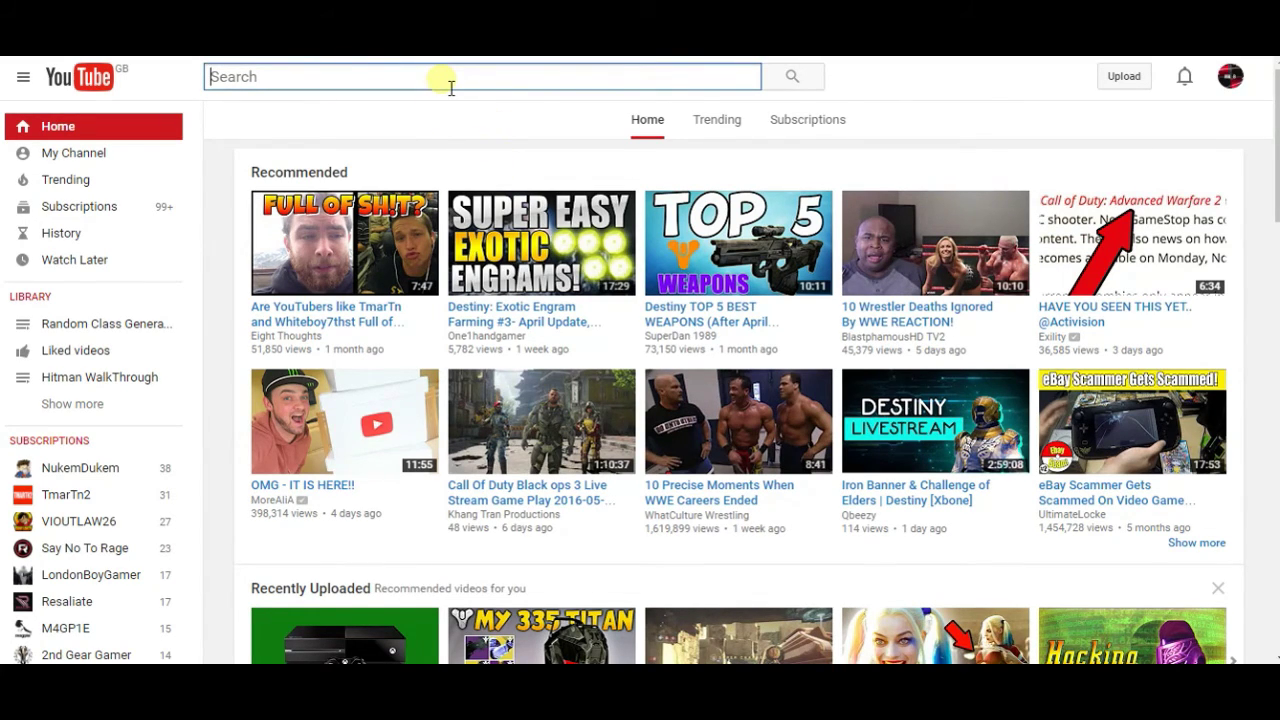
text(bill)
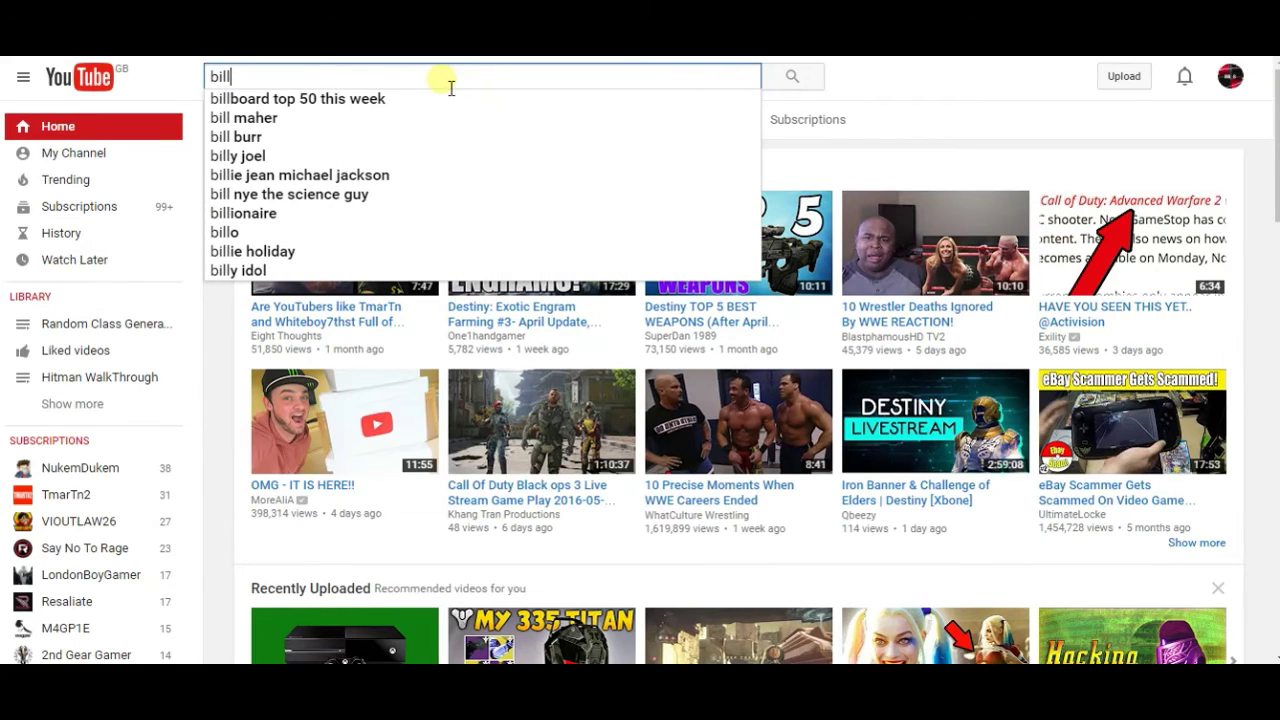
text(e)
key(BackSpace)
text(ie )
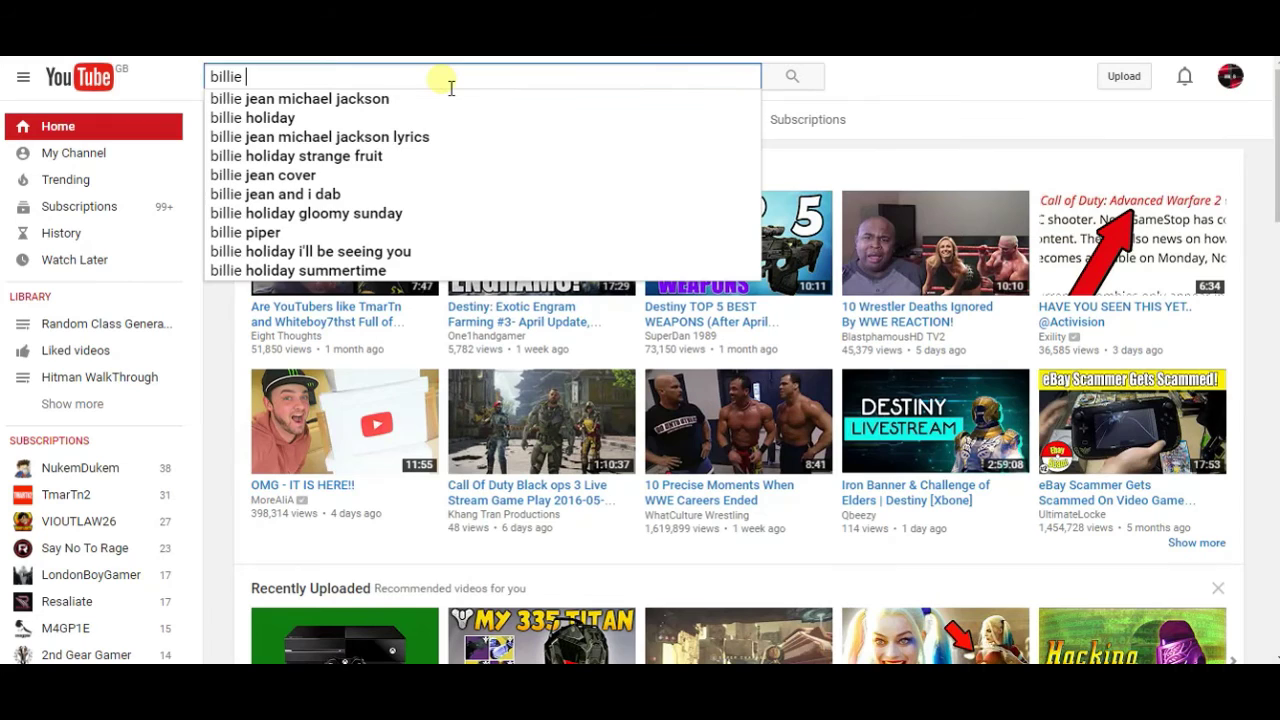
text(jean)
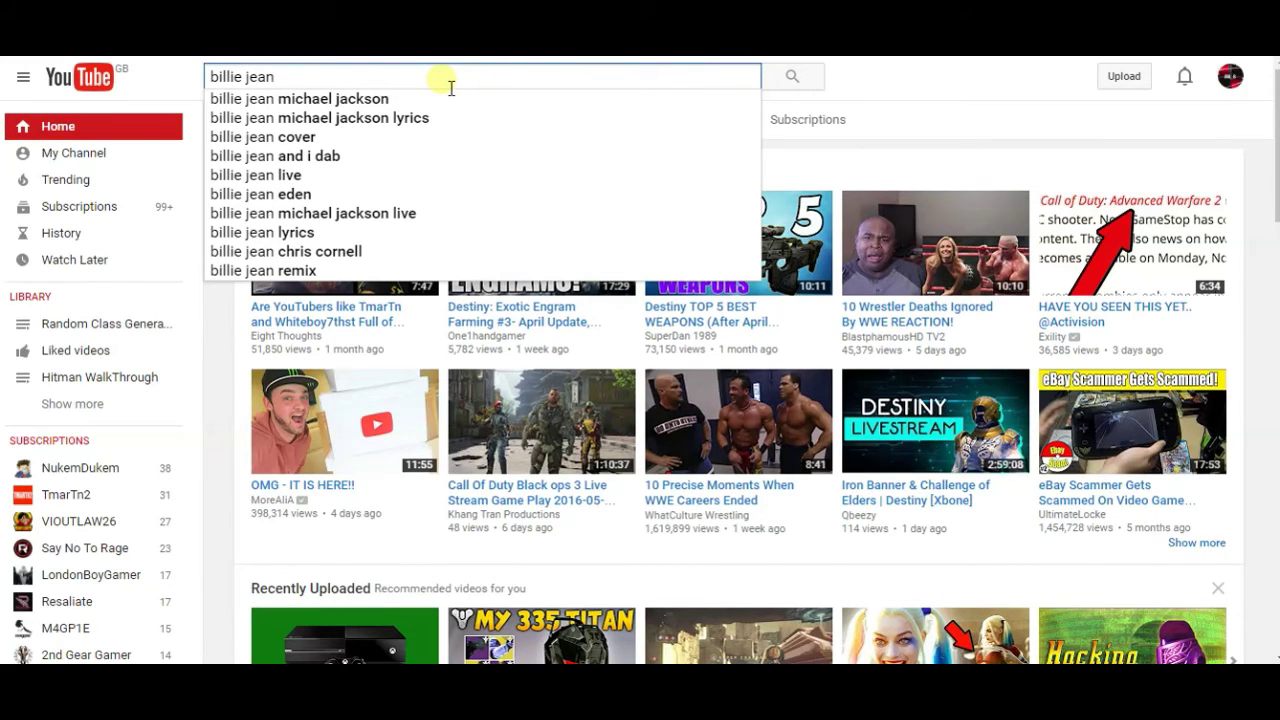
click(414, 100)
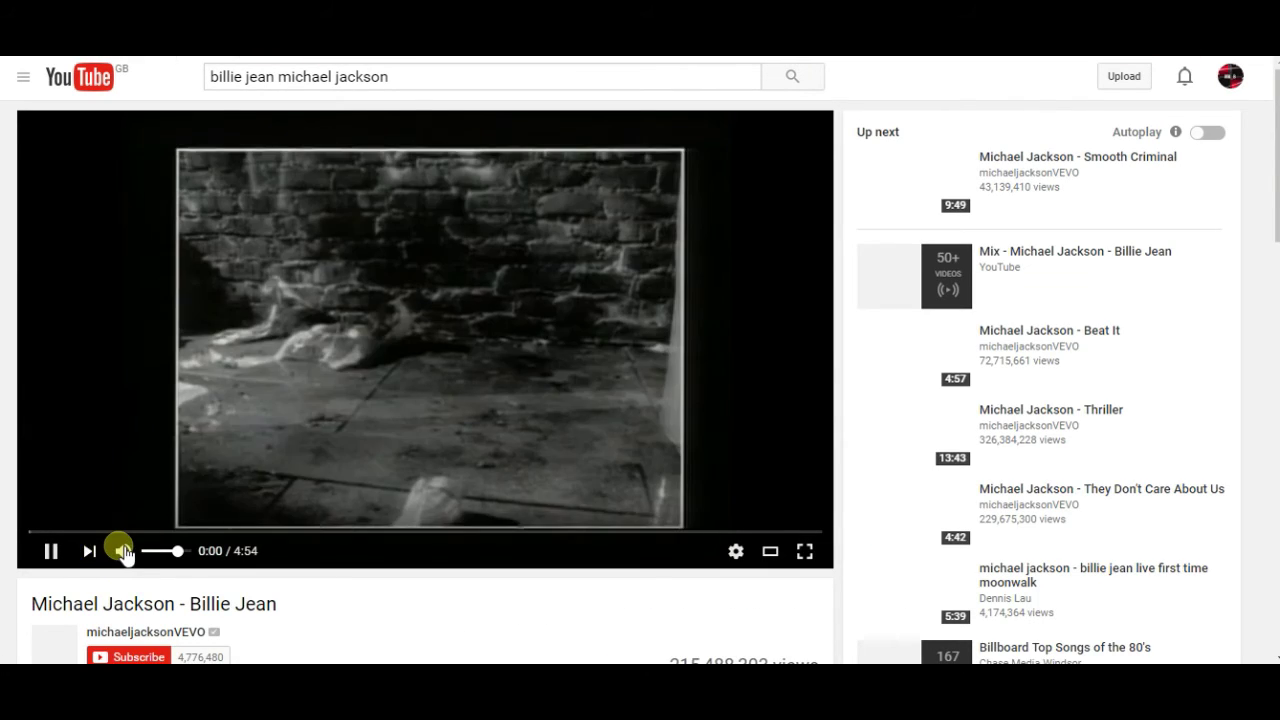
- Mute the Billie Jean video and copy its link from the address bar
click(122, 551)
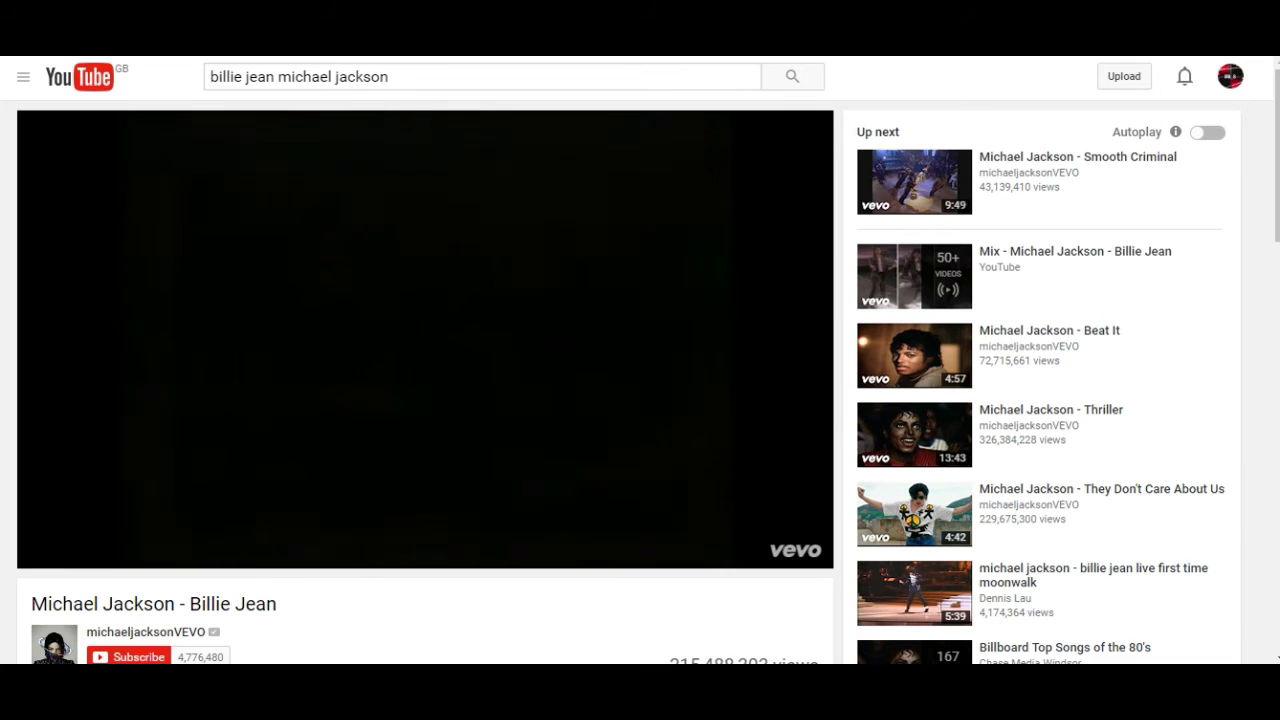
right_click(382, 30)
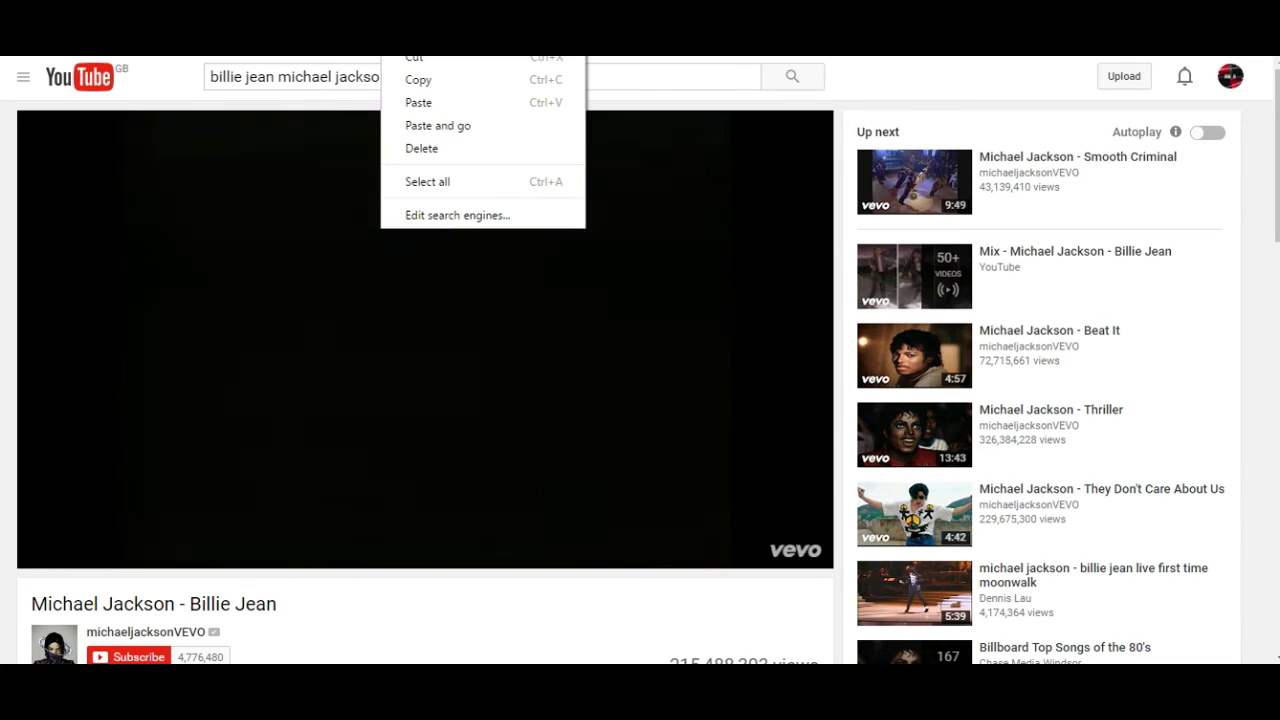
click(416, 79)
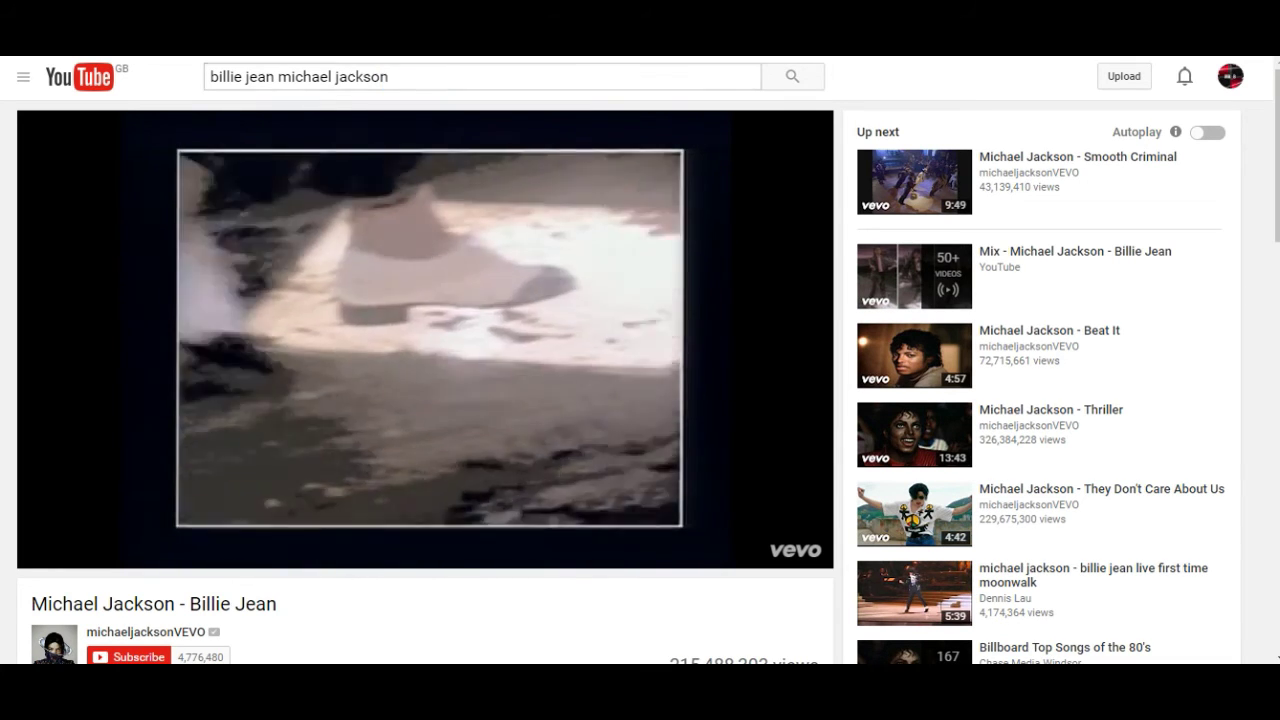
key(ctrl+Tab)
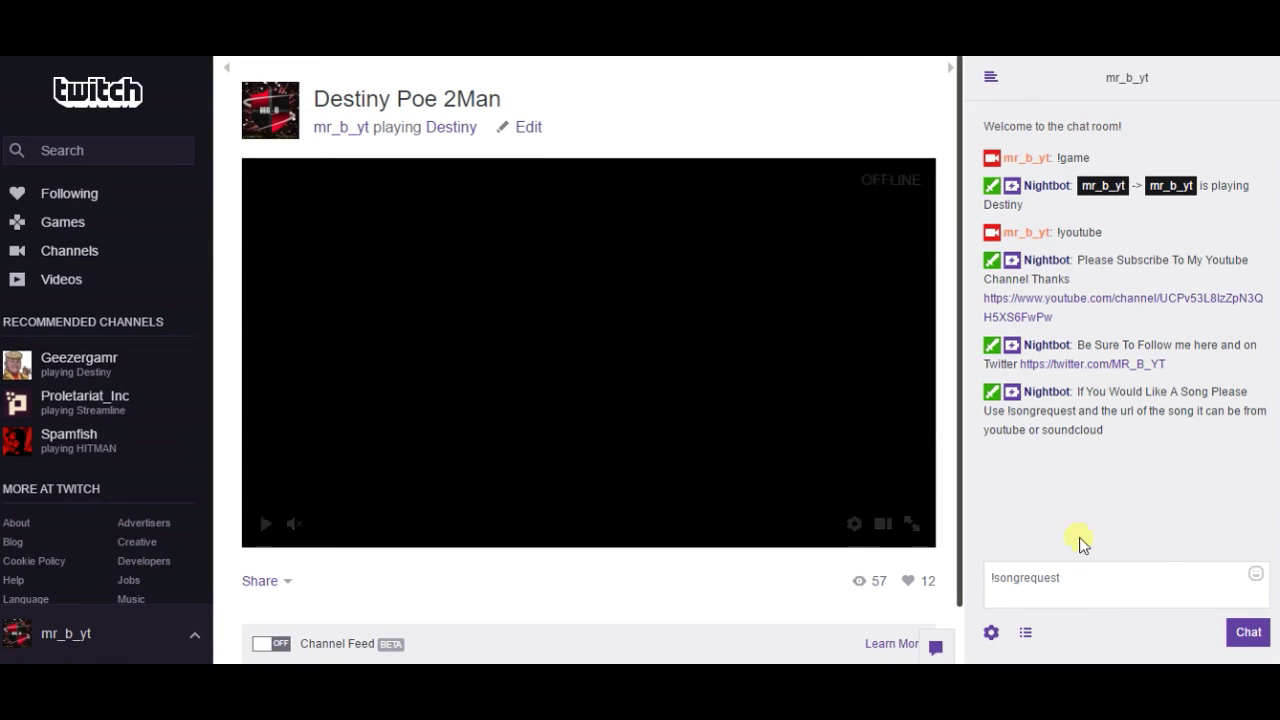
- Paste the Billie Jean link after !songrequest in Twitch chat and send it
click(1105, 588)
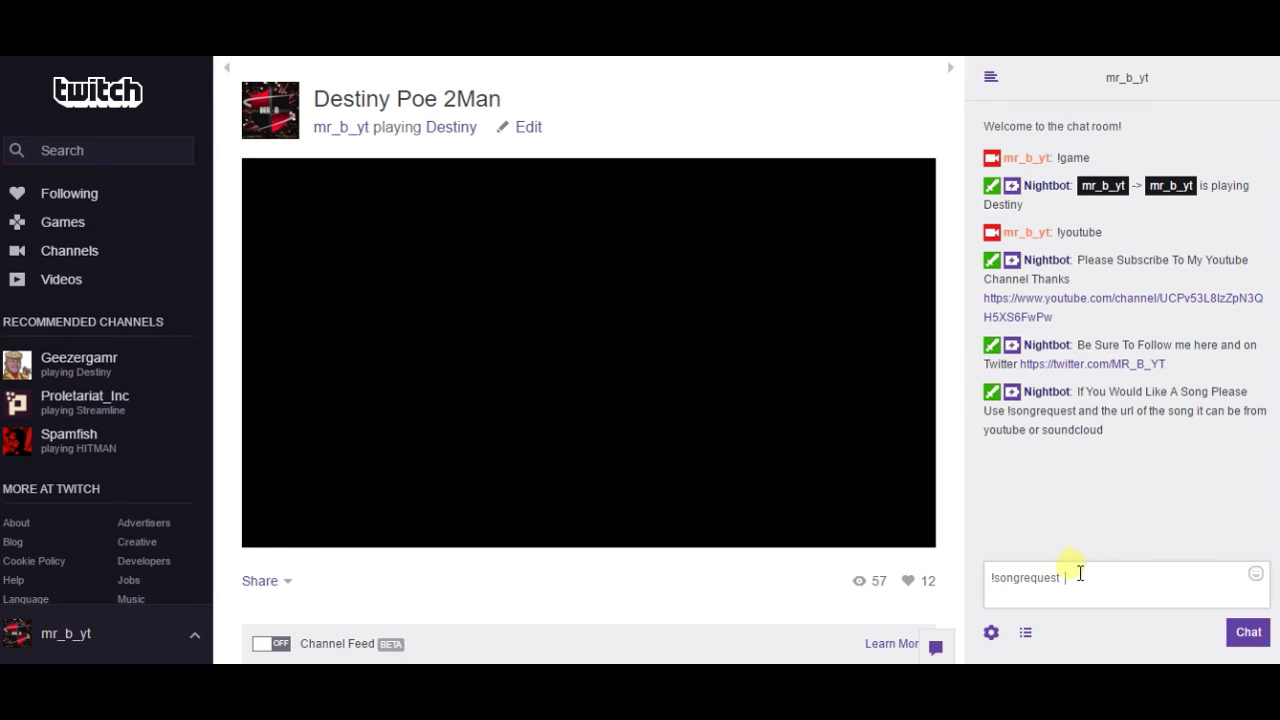
right_click(1079, 575)
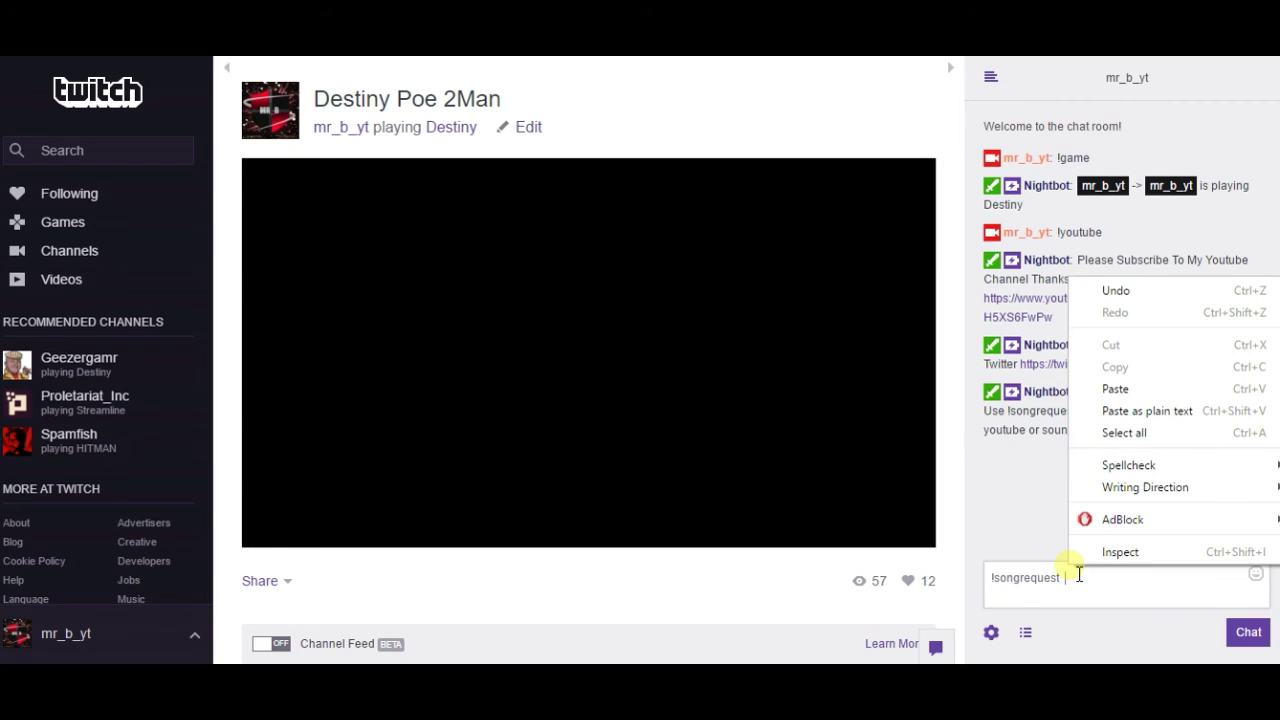
click(1114, 388)
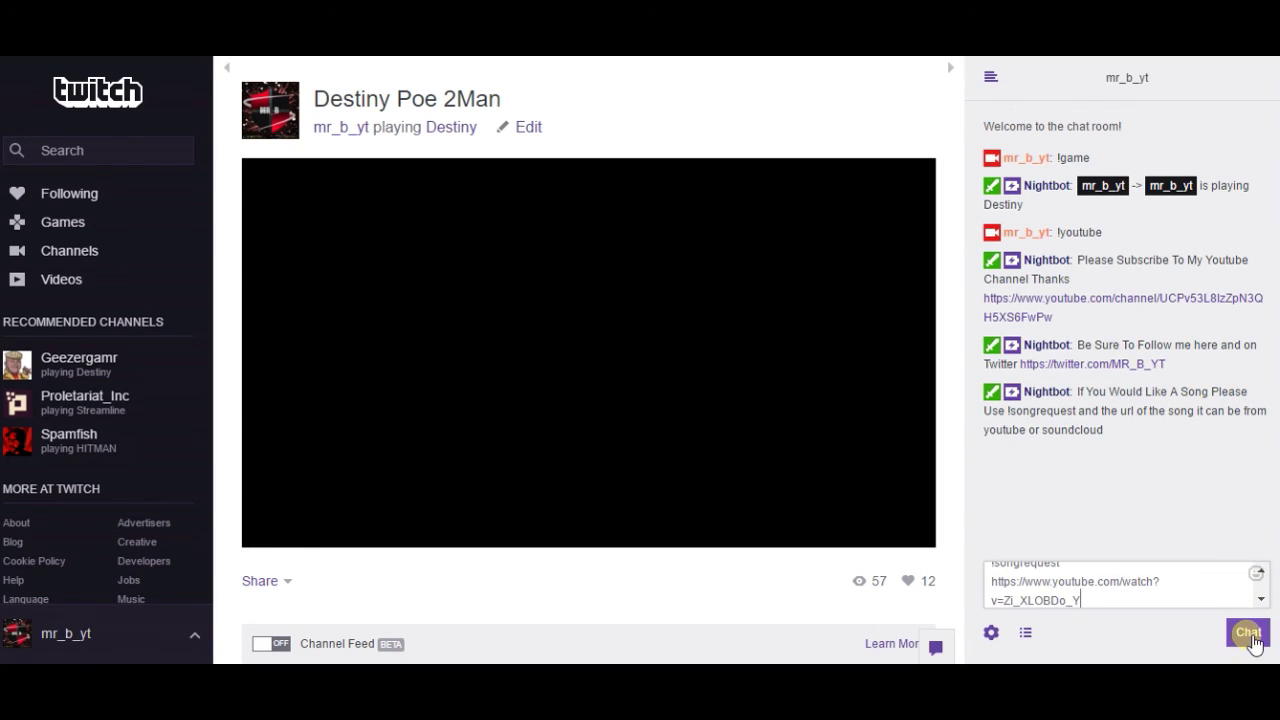
click(1250, 634)
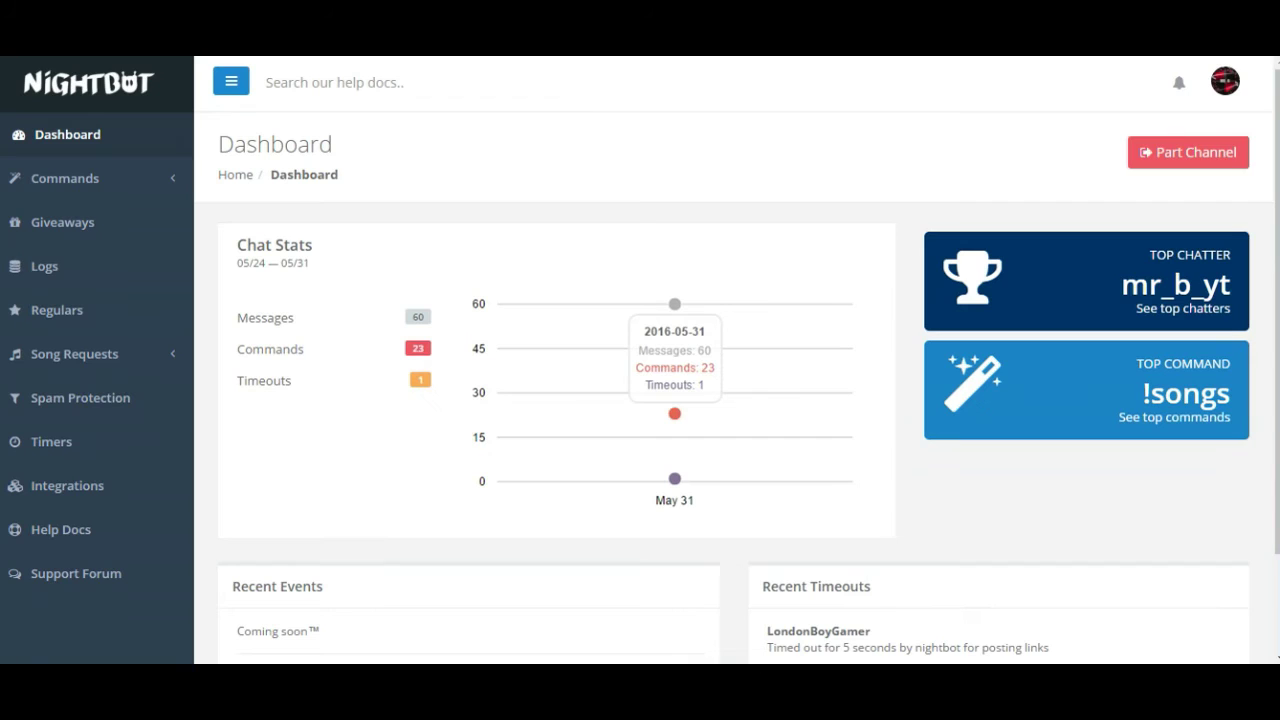
- Skip Paradise City to its end in AutoDJ so the requested Billie Jean plays
click(114, 368)
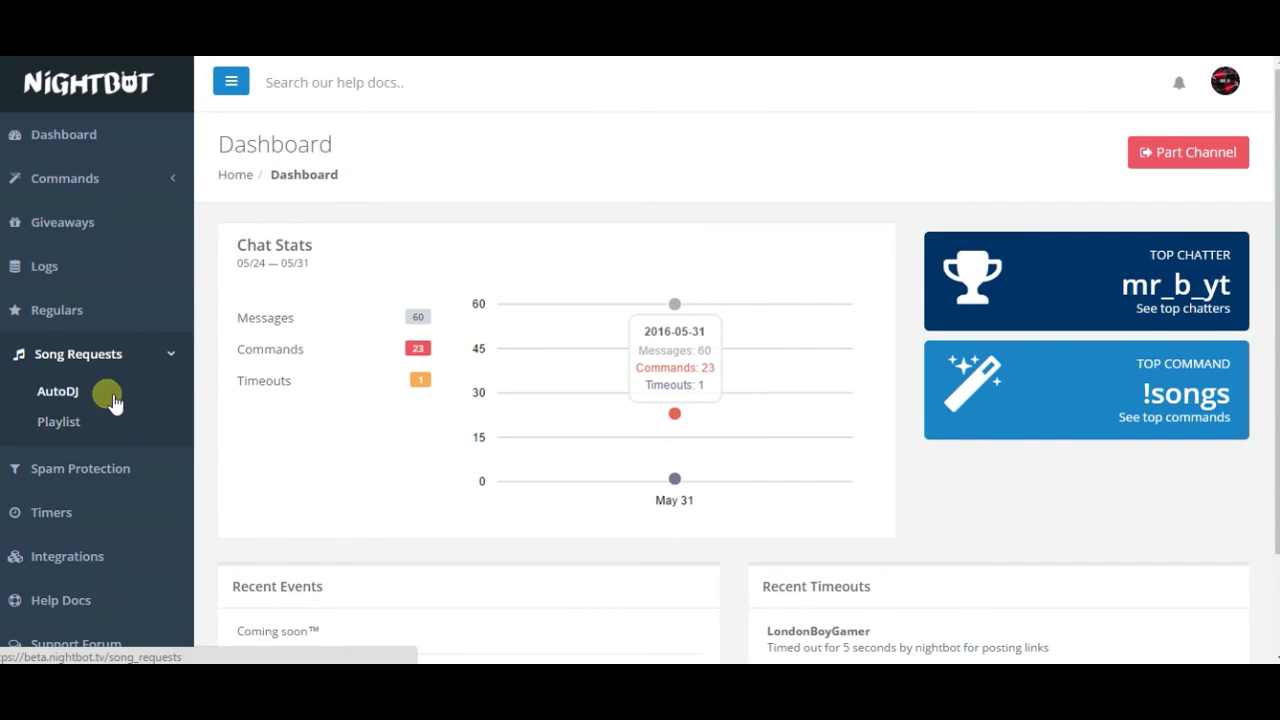
click(107, 391)
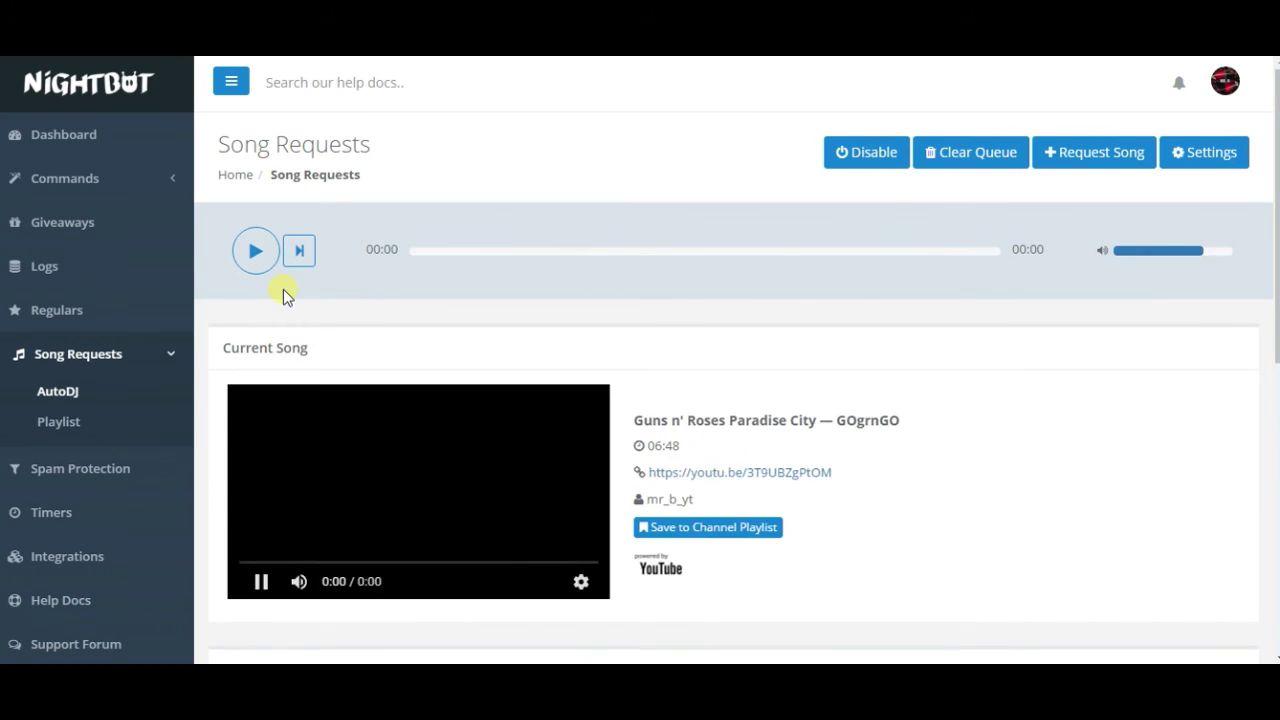
click(598, 564)
click(300, 582)
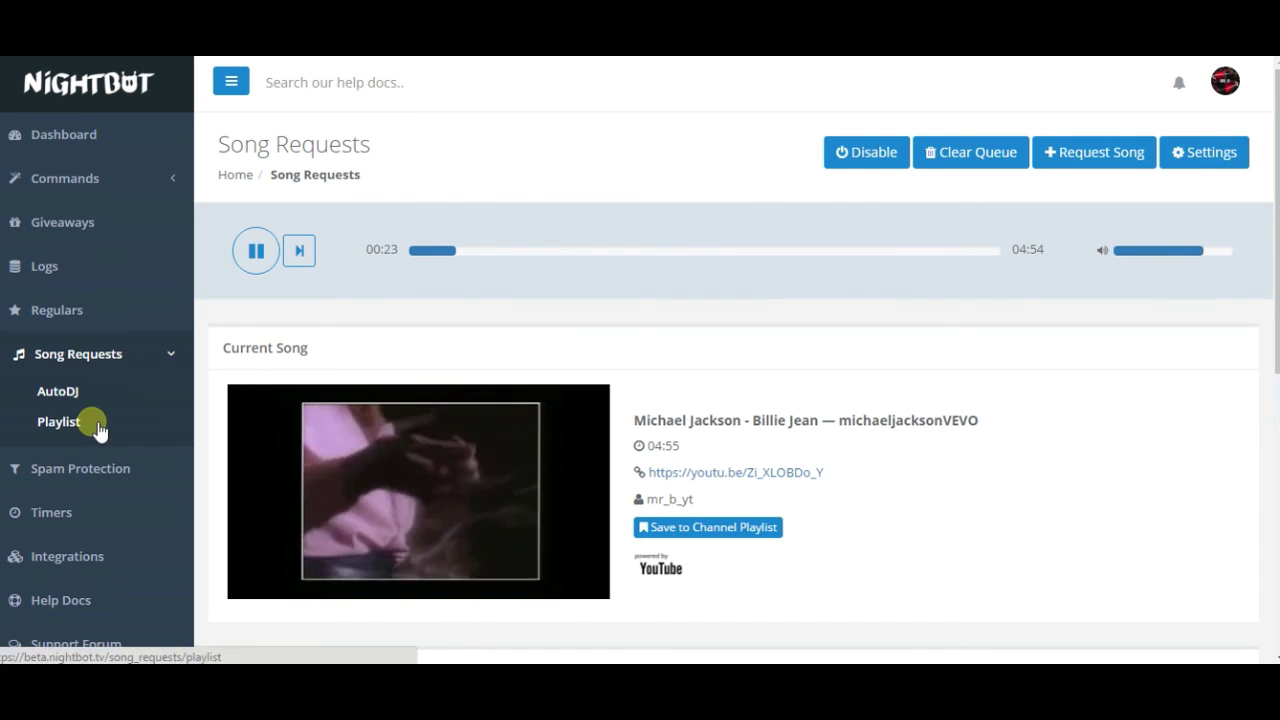
click(87, 181)
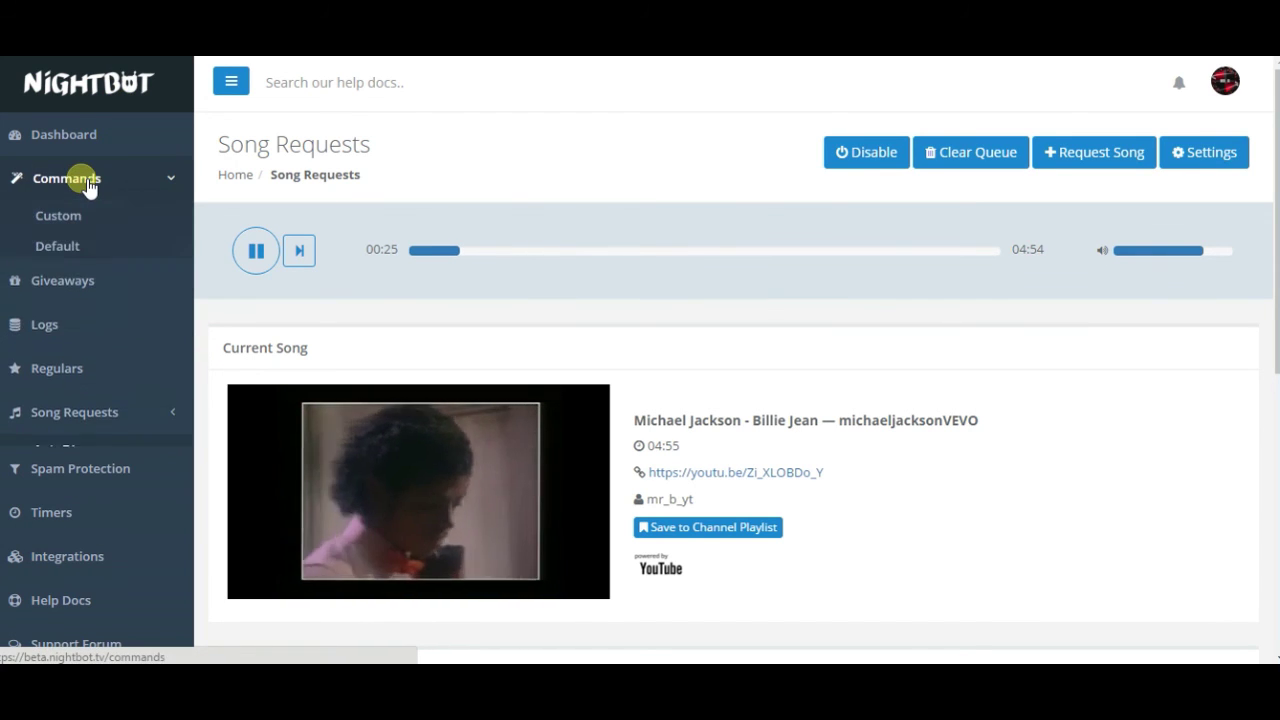